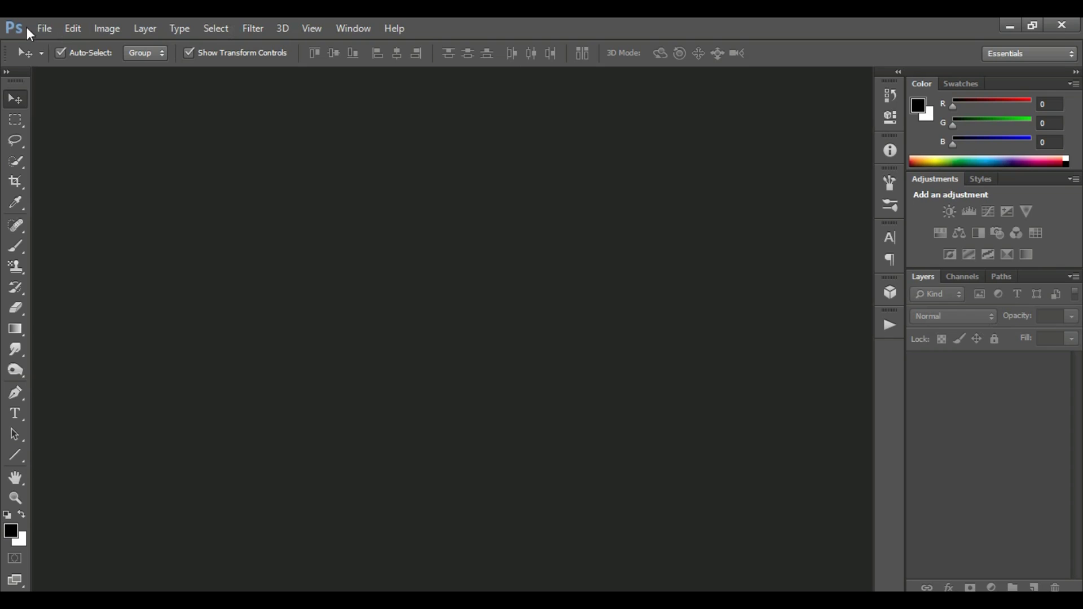
Open NEW transpert.psd and merge its visible layers with Ctrl+Shift+E into Layer 4
left_click(45, 30)
left_click(53, 59)
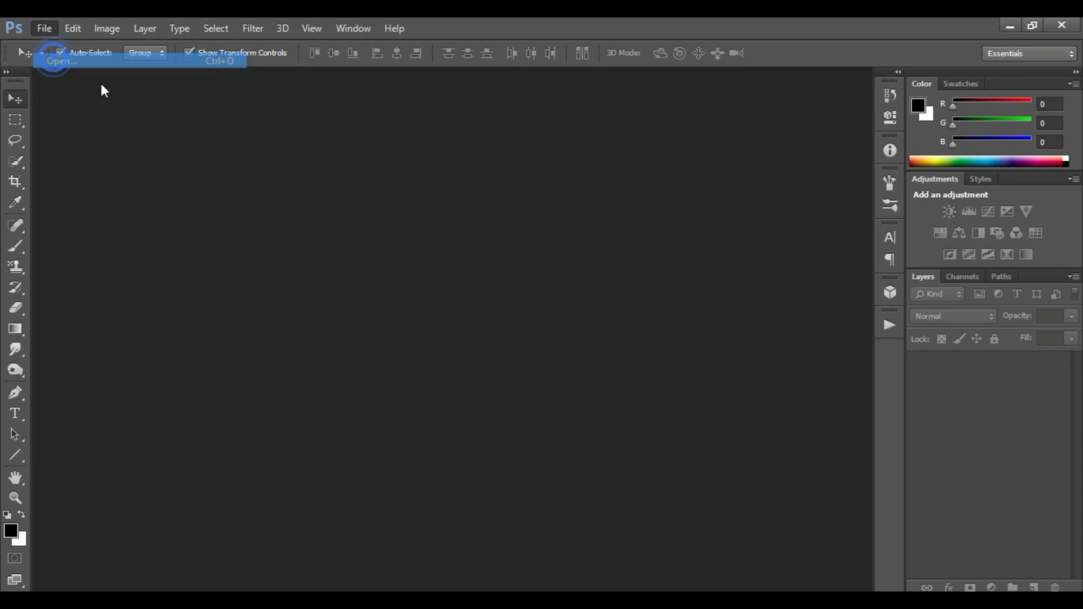
left_click_drag(746, 194, 764, 273)
mouse_move(509, 216)
left_mouse_down()
mouse_move(743, 367)
mouse_move(739, 379)
left_mouse_up()
left_click(739, 379)
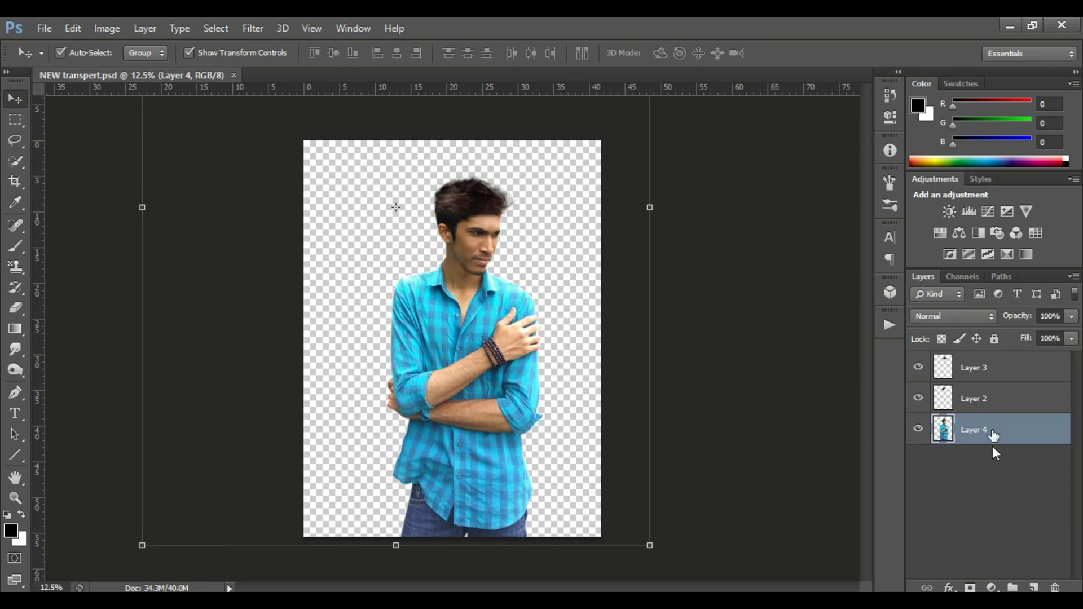
key("ctrl+shift+e")
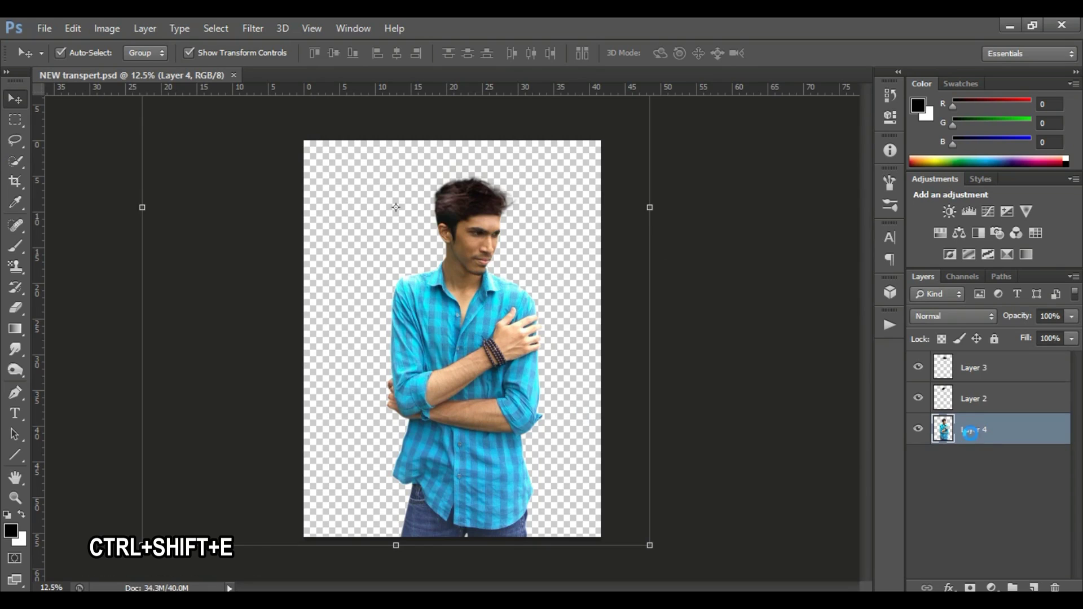
Create Layer 5 above the man and fill it with pale blue #c0d6ef
left_click(1034, 587)
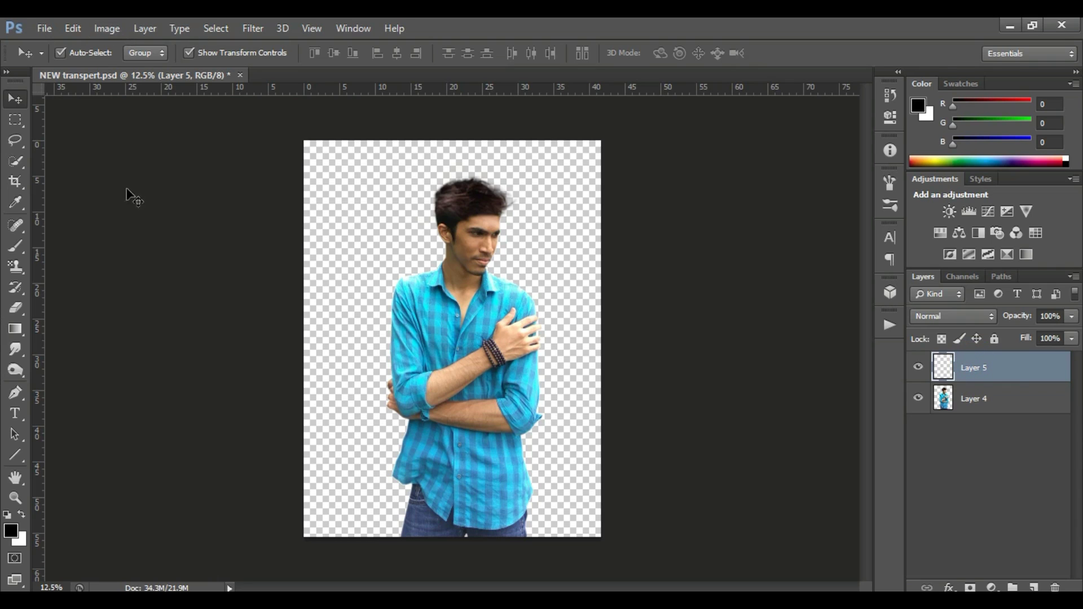
key("shift+F5")
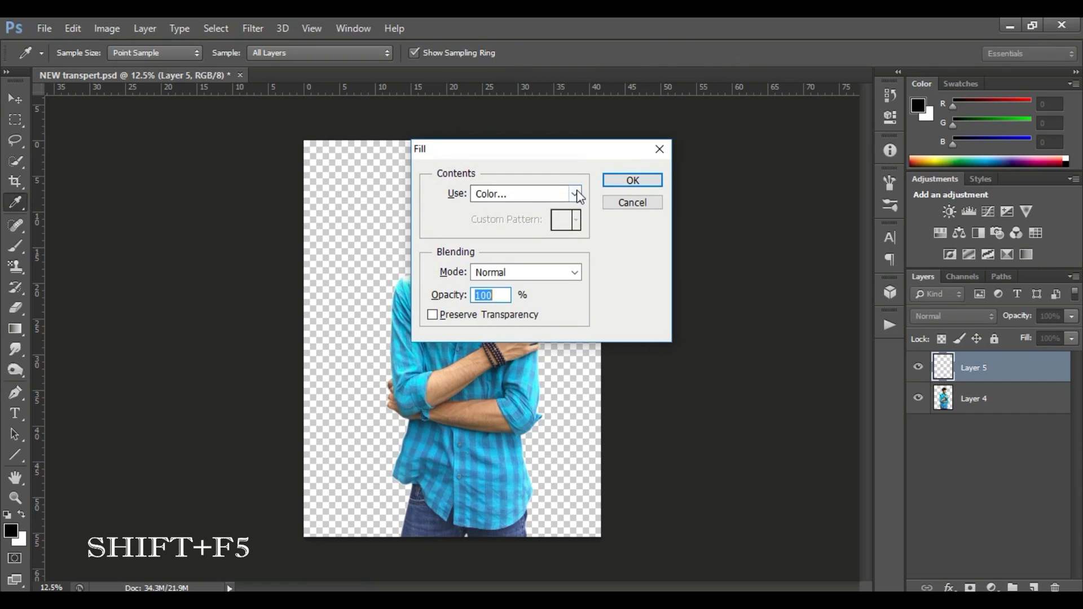
left_click(576, 193)
left_click(482, 238)
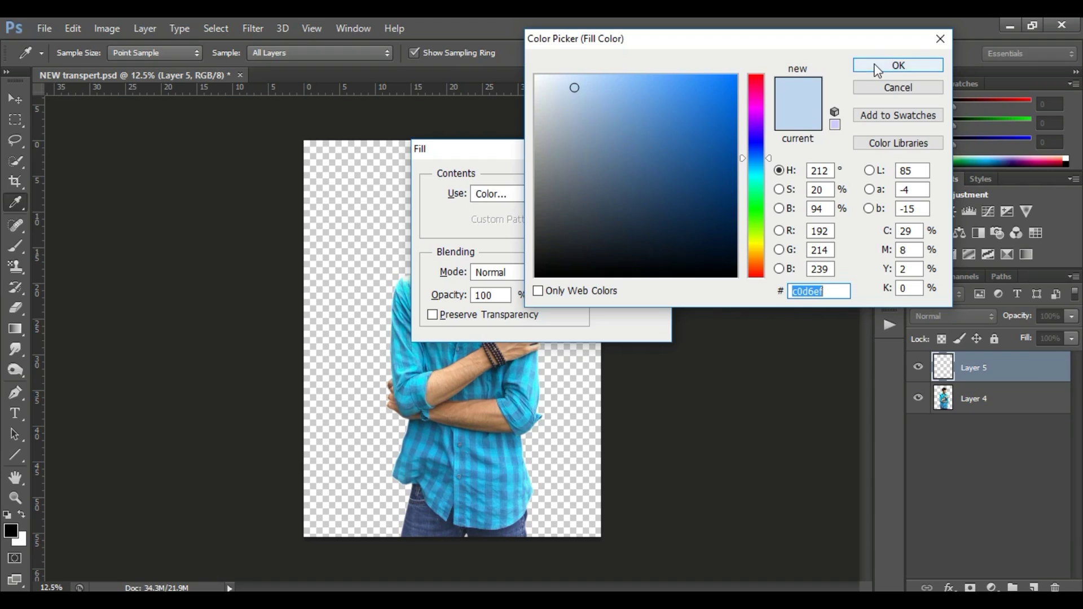
left_click(877, 65)
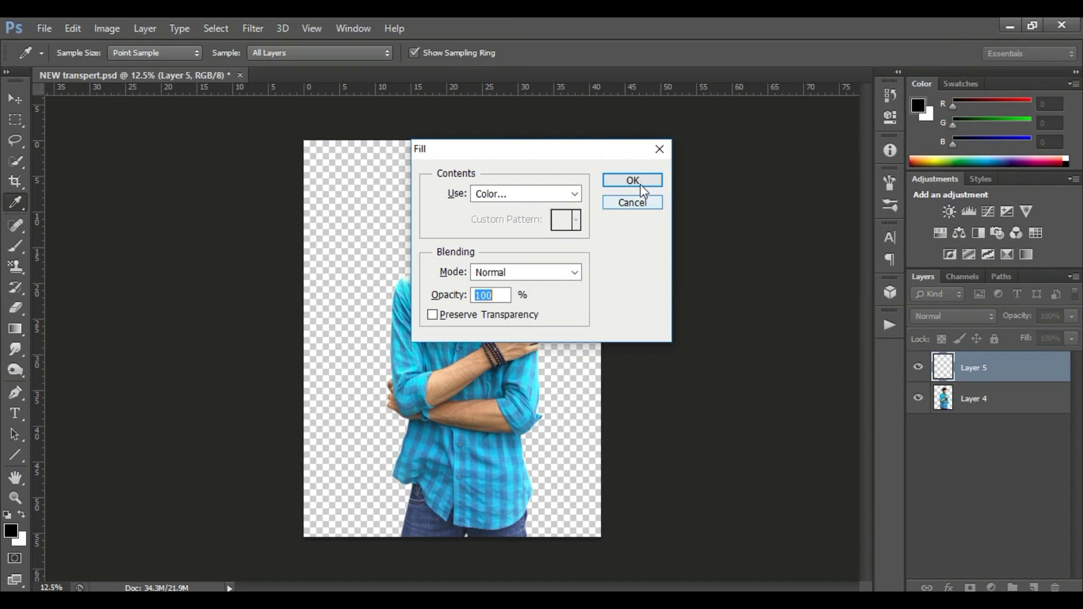
left_click(642, 180)
key("v")
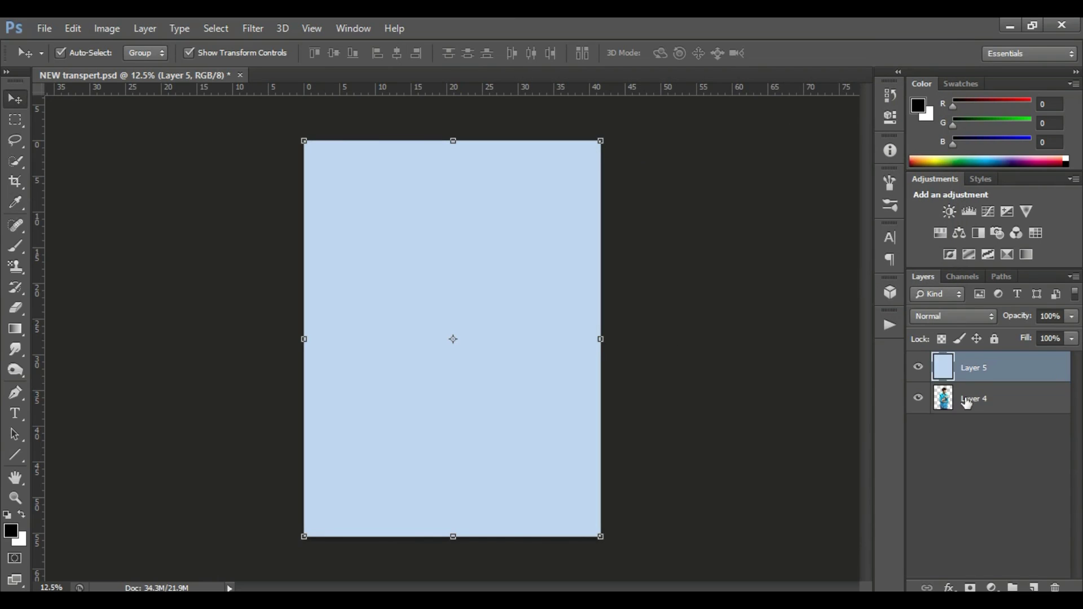
Move Layer 5 below Layer 4, then duplicate Layer 4 and place the copy between them
left_click_drag(971, 376, 971, 401)
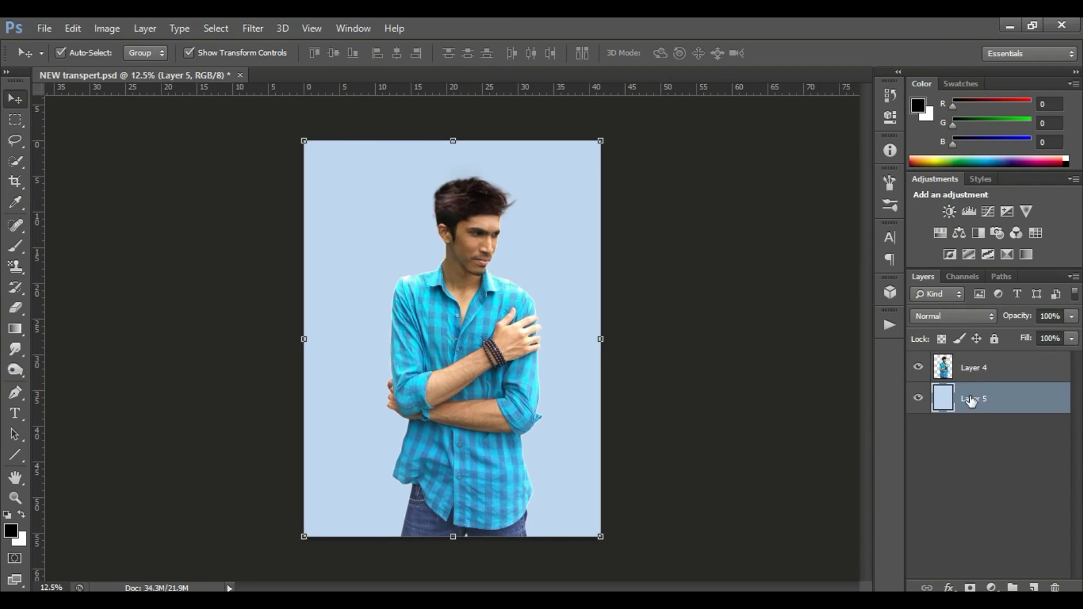
left_click(967, 376)
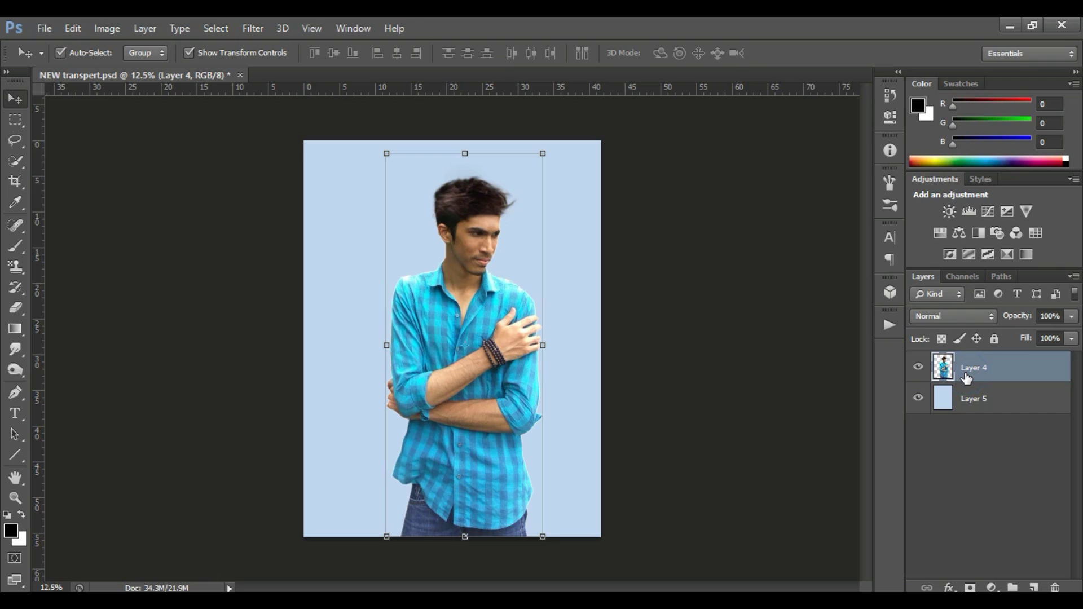
key("ctrl+j")
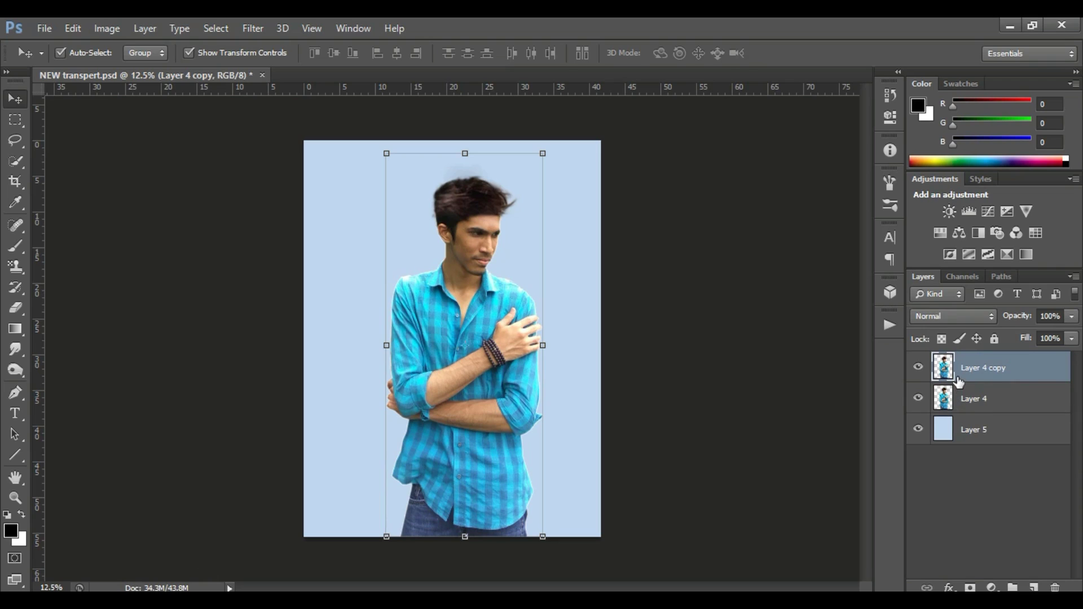
left_click_drag(962, 368, 972, 427)
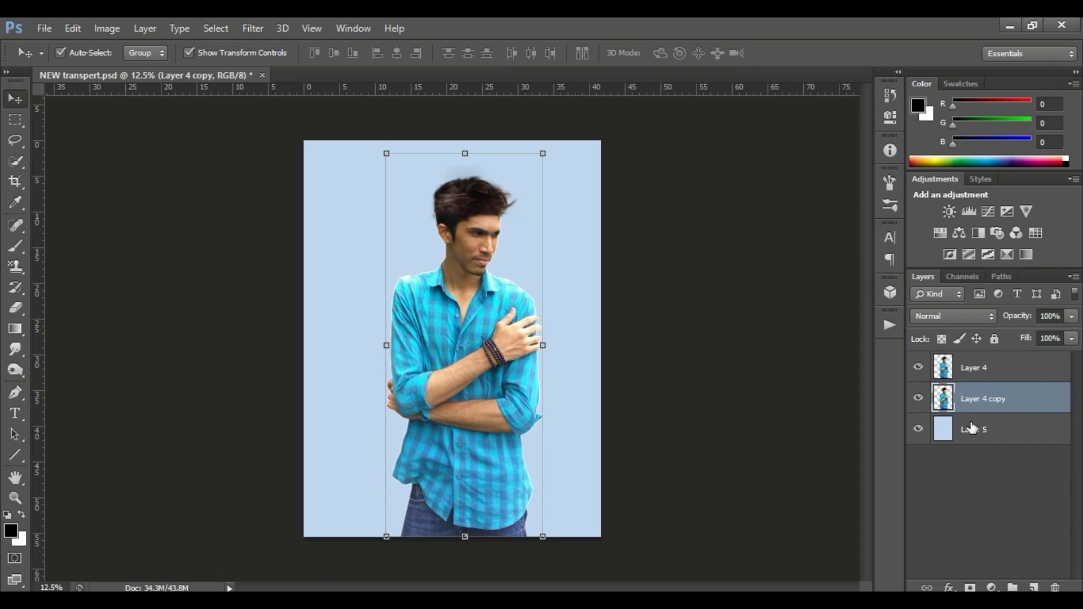
mouse_move(954, 397)
left_mouse_down()
mouse_move(972, 451)
mouse_move(956, 401)
left_mouse_up()
left_click(963, 372)
left_click(954, 395)
In Liquify, push Layer 4 copy's shoulder, head, hair and collar up and to the left
left_click(252, 28)
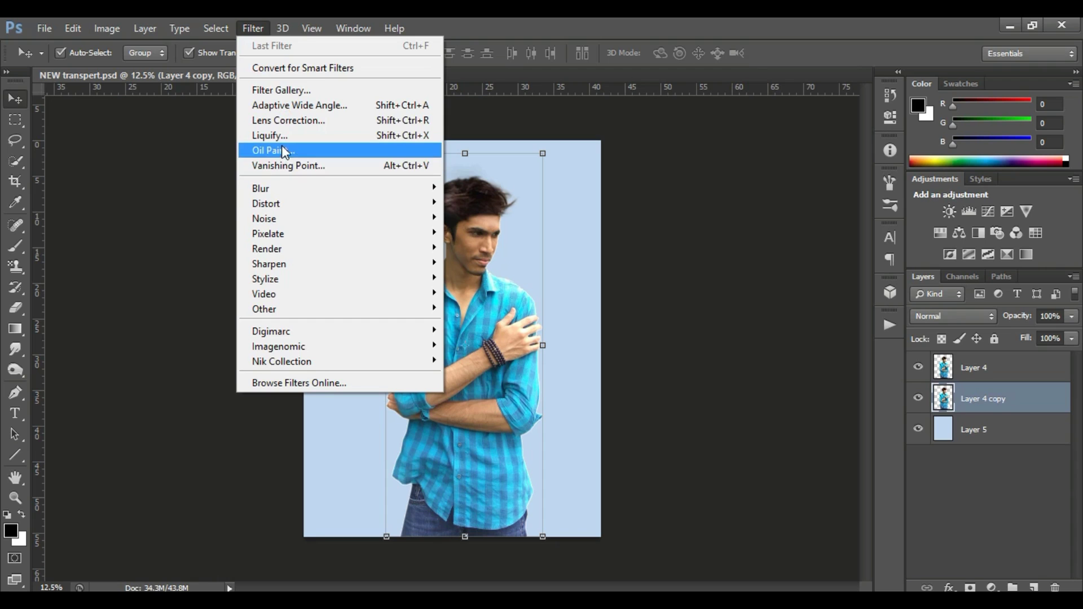
key("Escape")
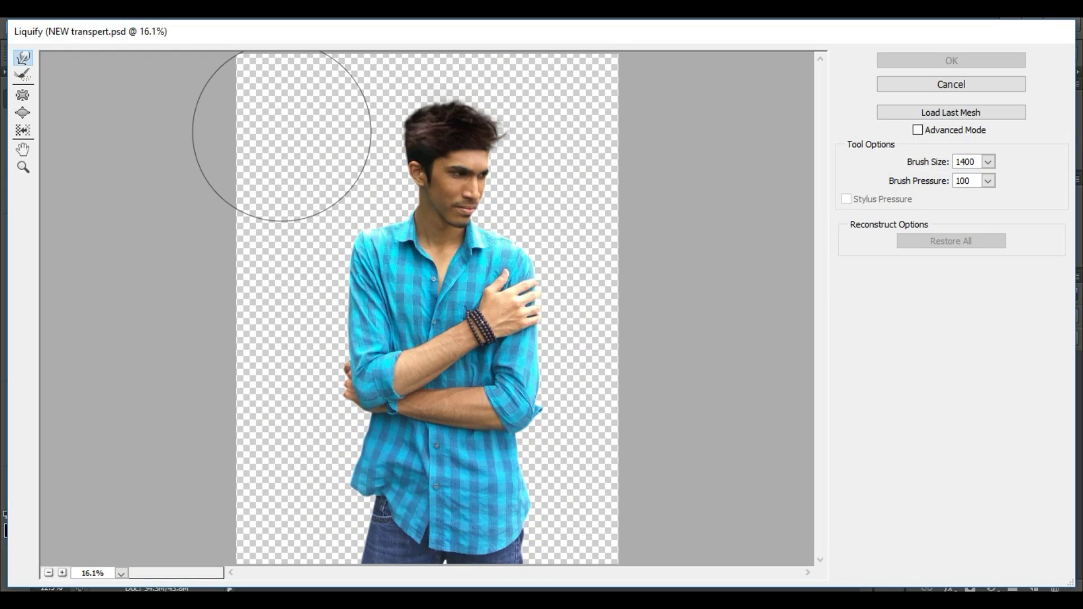
mouse_move(373, 231)
left_mouse_down()
mouse_move(265, 96)
mouse_move(169, 39)
left_mouse_up()
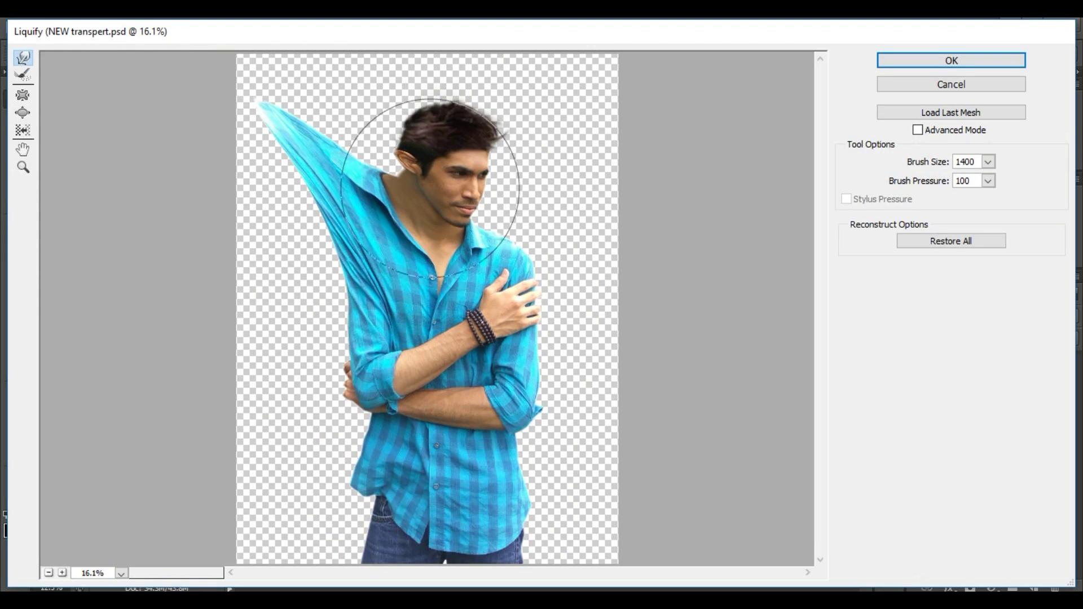
mouse_move(428, 168)
left_mouse_down()
mouse_move(380, 111)
mouse_move(243, 45)
left_mouse_up()
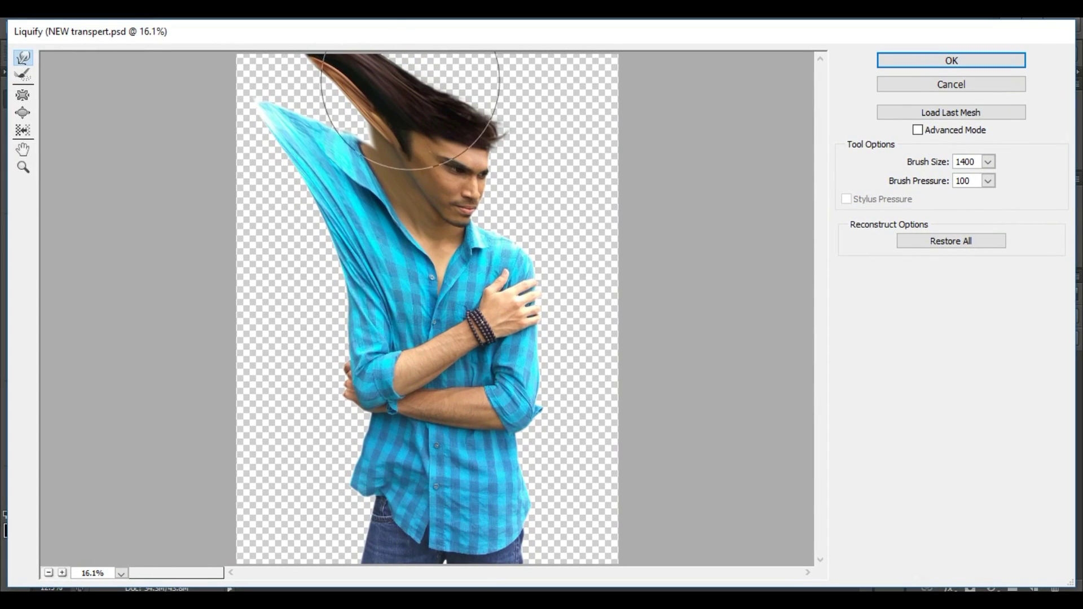
left_click(404, 52)
left_click_drag(404, 53, 197, 25)
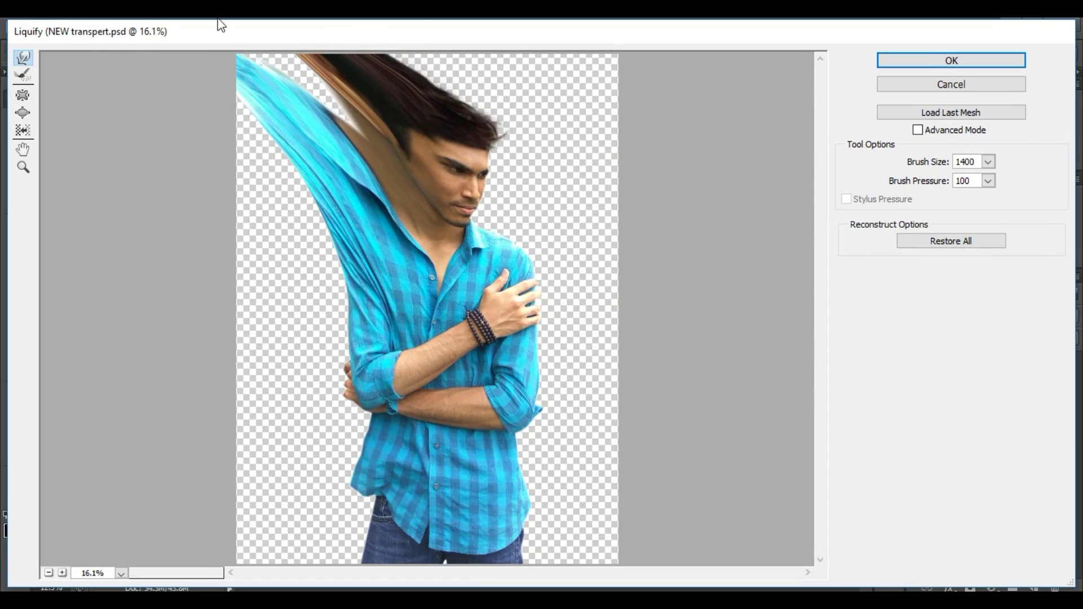
left_click_drag(145, 85, 327, 339)
left_click_drag(291, 278, 315, 452)
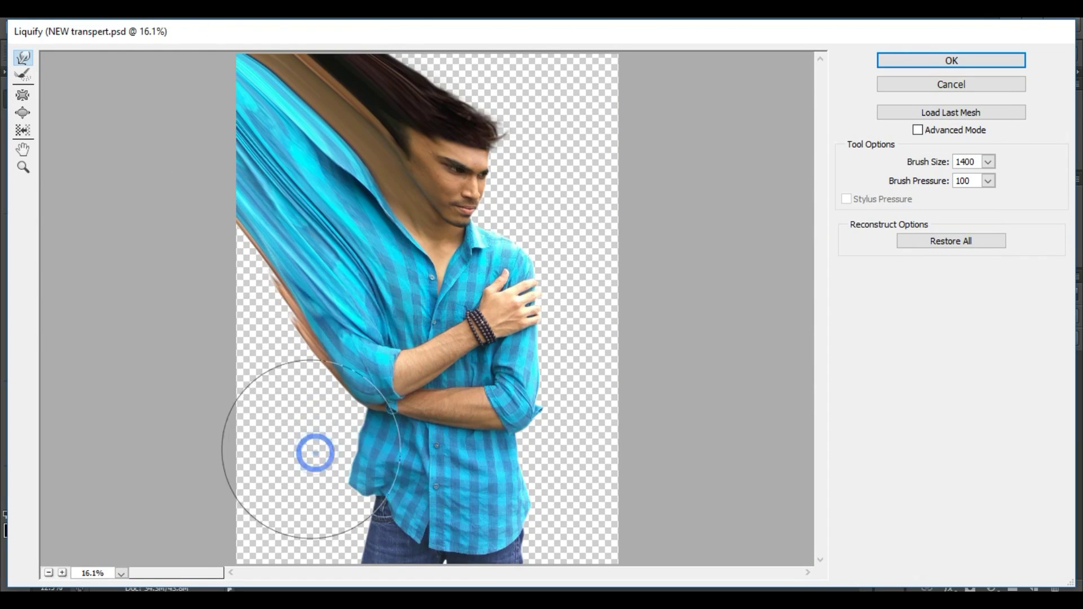
Sweep the lower shirt and jeans leftward, reshape the upper-left edge, and apply Liquify
left_click_drag(381, 427, 139, 285)
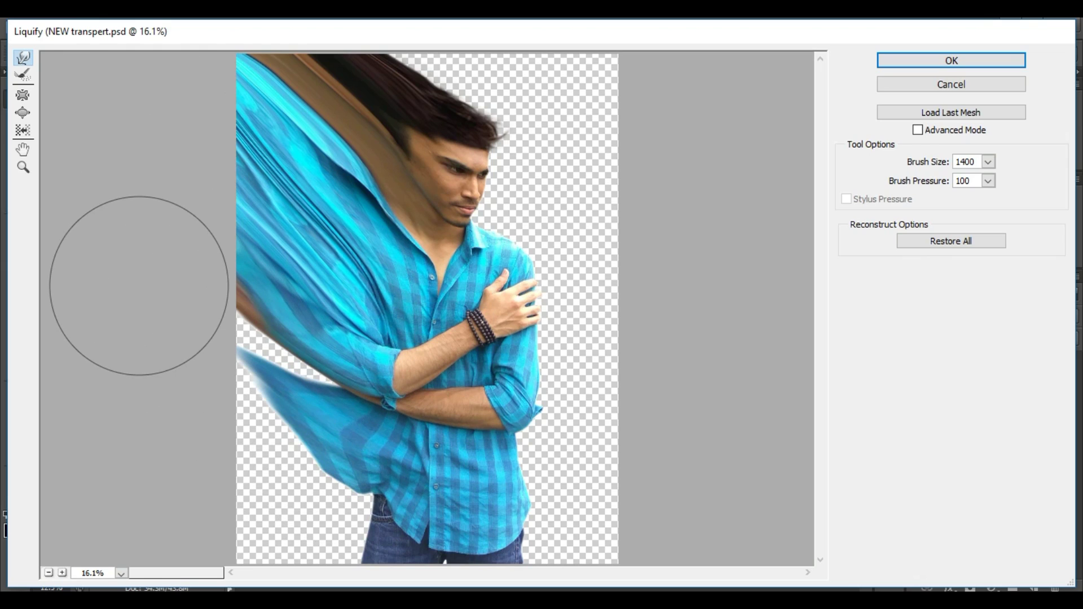
mouse_move(139, 285)
left_mouse_down()
mouse_move(339, 350)
mouse_move(205, 310)
mouse_move(139, 314)
mouse_move(126, 176)
mouse_move(237, 135)
left_mouse_up()
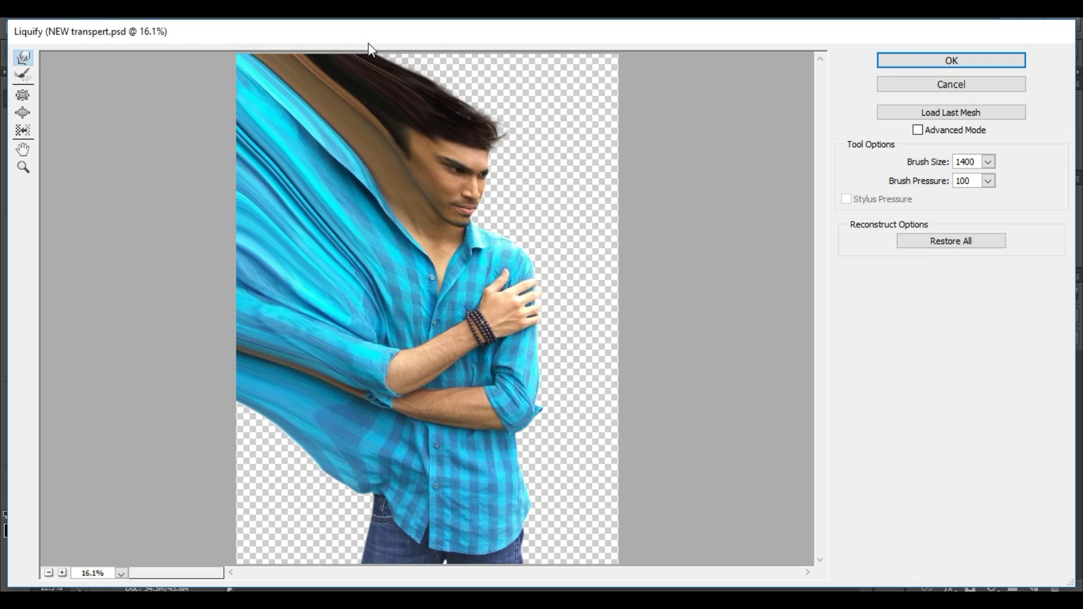
left_click_drag(327, 542, 171, 372)
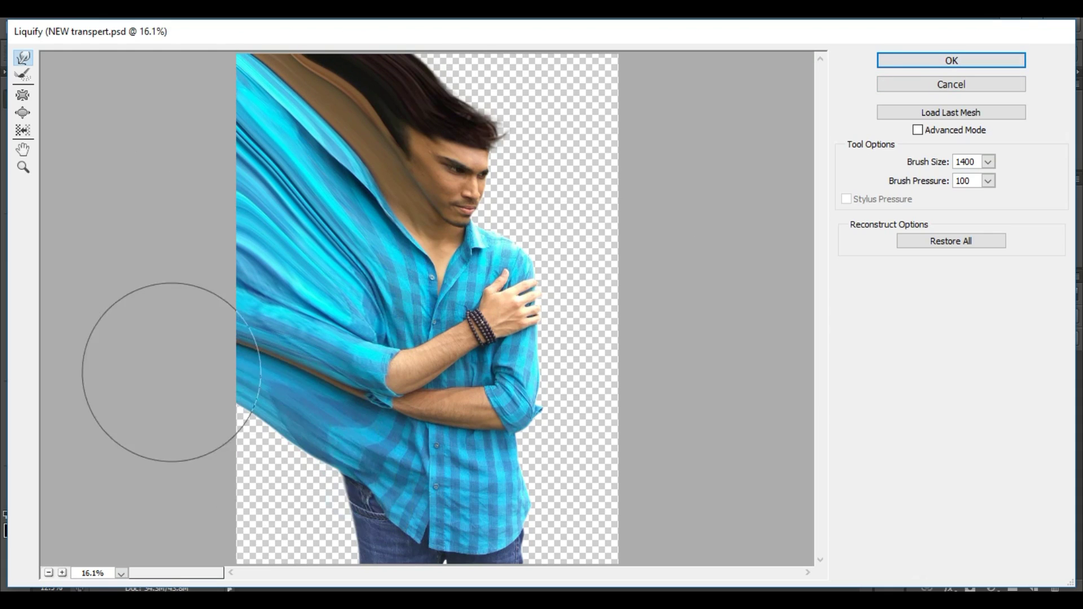
mouse_move(328, 543)
left_mouse_down()
mouse_move(191, 389)
mouse_move(141, 458)
mouse_move(295, 564)
left_mouse_up()
left_click_drag(338, 459, 173, 390)
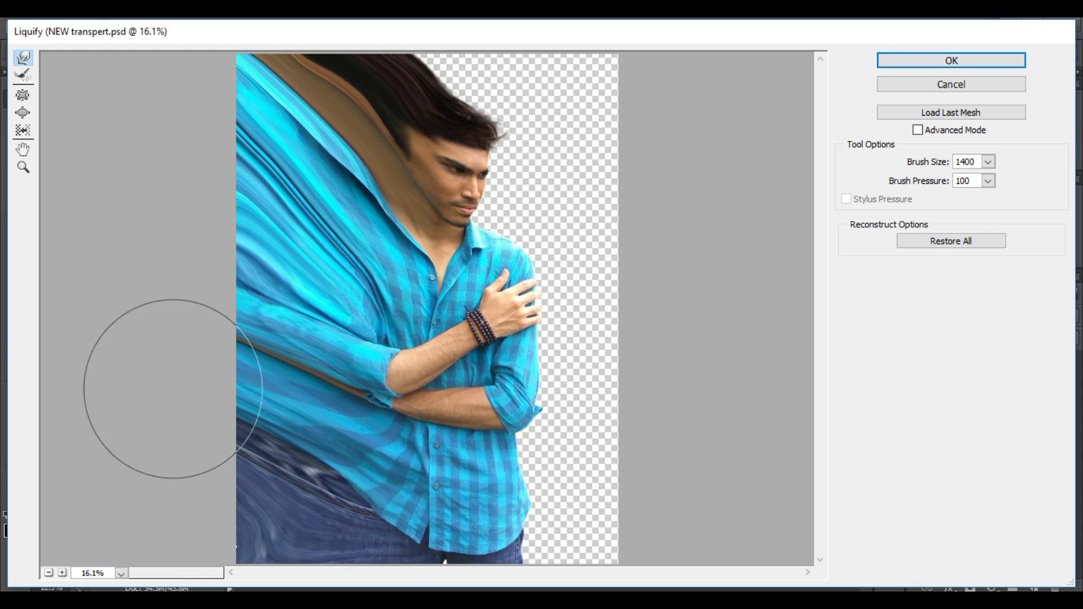
mouse_move(141, 211)
left_mouse_down()
mouse_move(303, 266)
mouse_move(241, 181)
left_mouse_up()
mouse_move(261, 326)
left_mouse_down()
mouse_move(283, 301)
mouse_move(170, 242)
left_mouse_up()
left_click(979, 61)
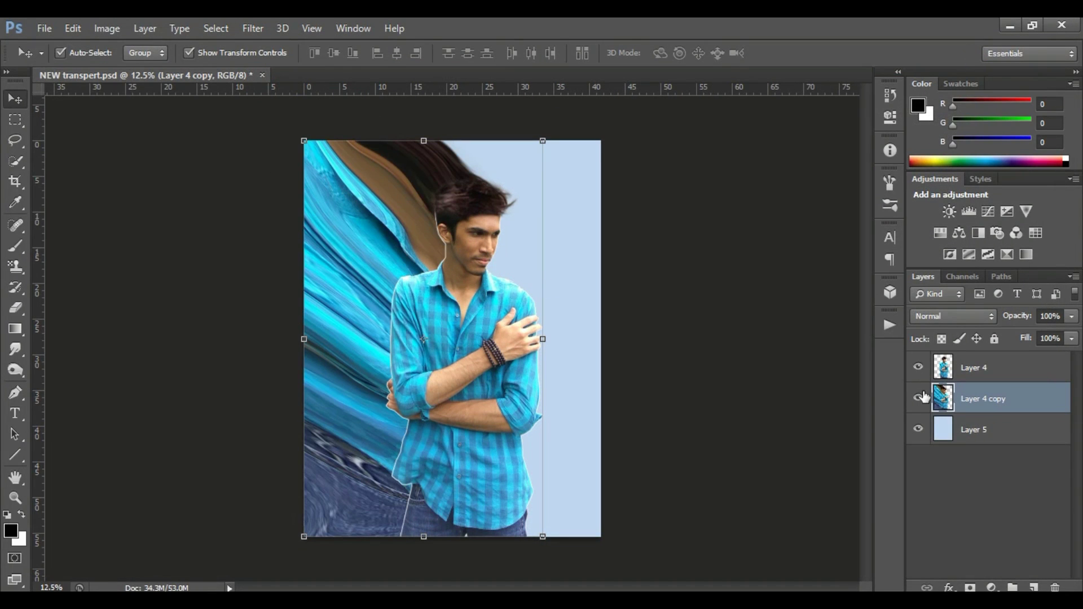
Give Layer 4 copy an inverted black mask and Layer 4 a white mask
left_click(918, 370)
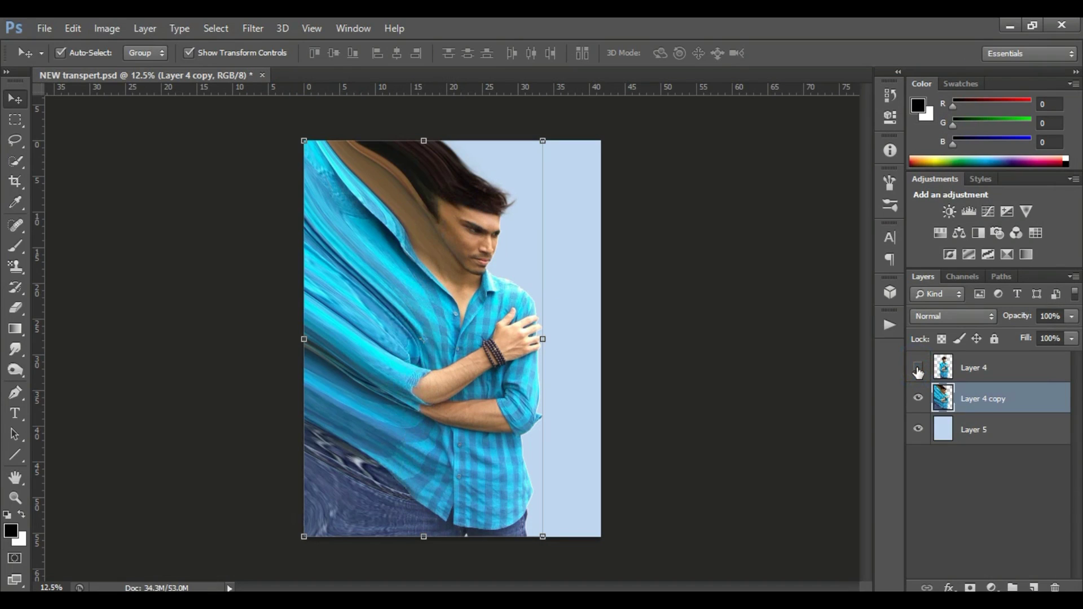
left_click(919, 369)
left_click(919, 369)
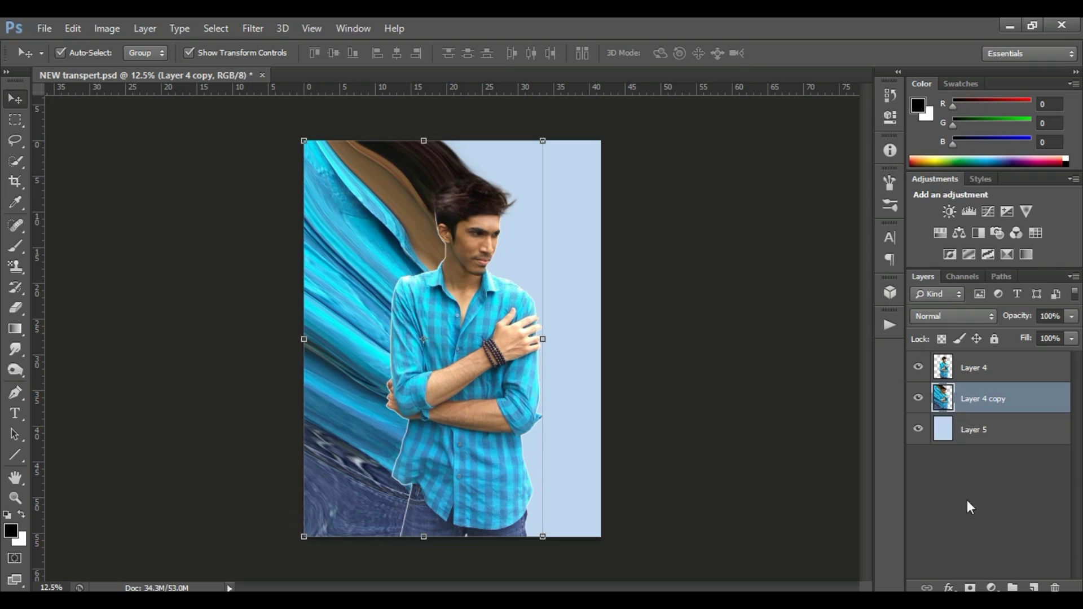
left_click(971, 587)
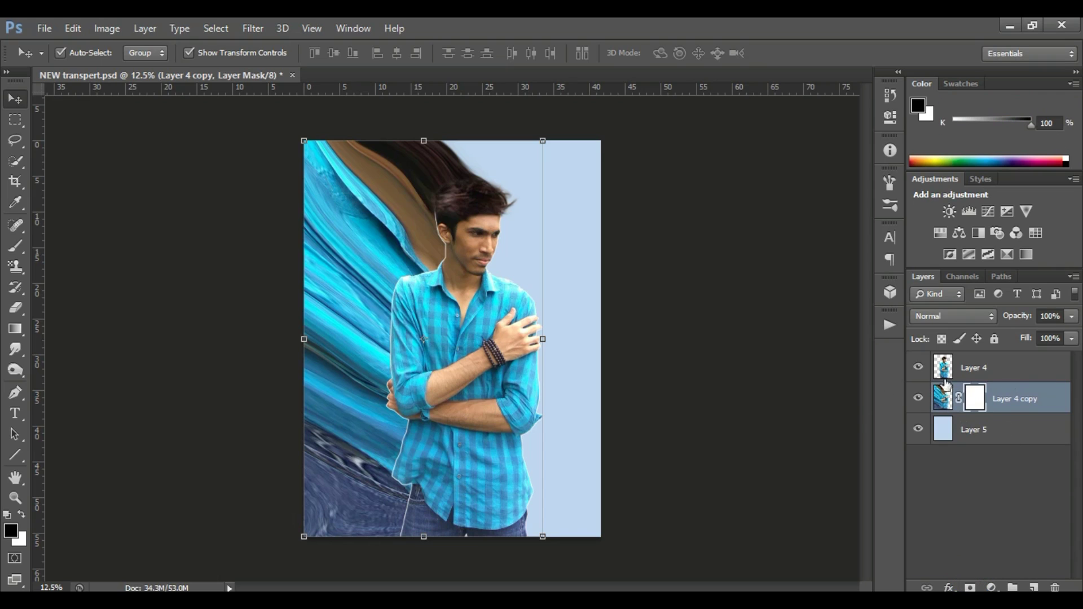
key("ctrl+i")
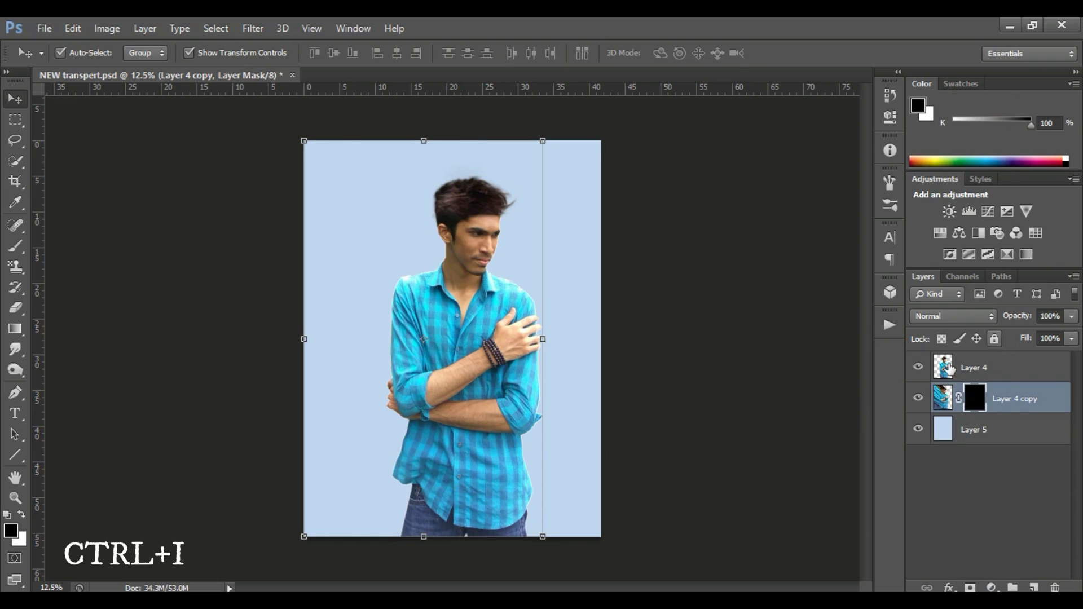
left_click(950, 369)
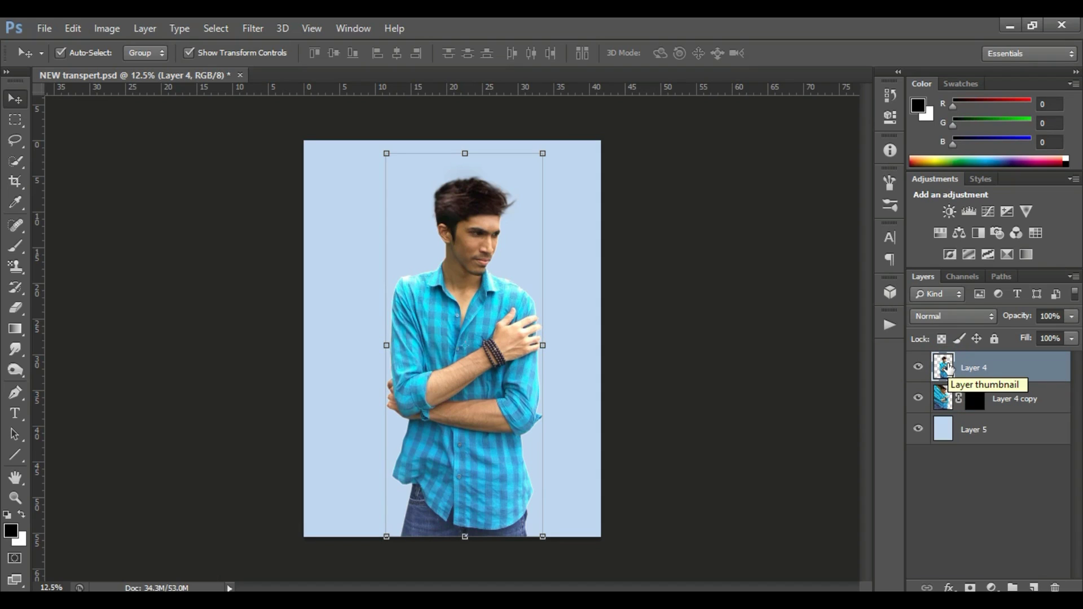
left_click(973, 587)
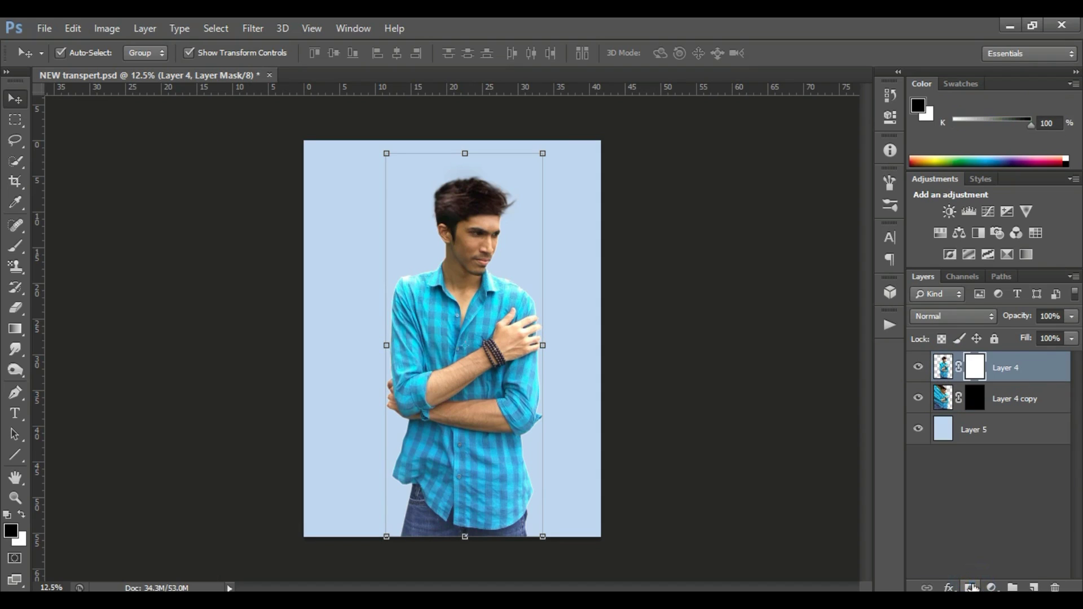
left_click(943, 399)
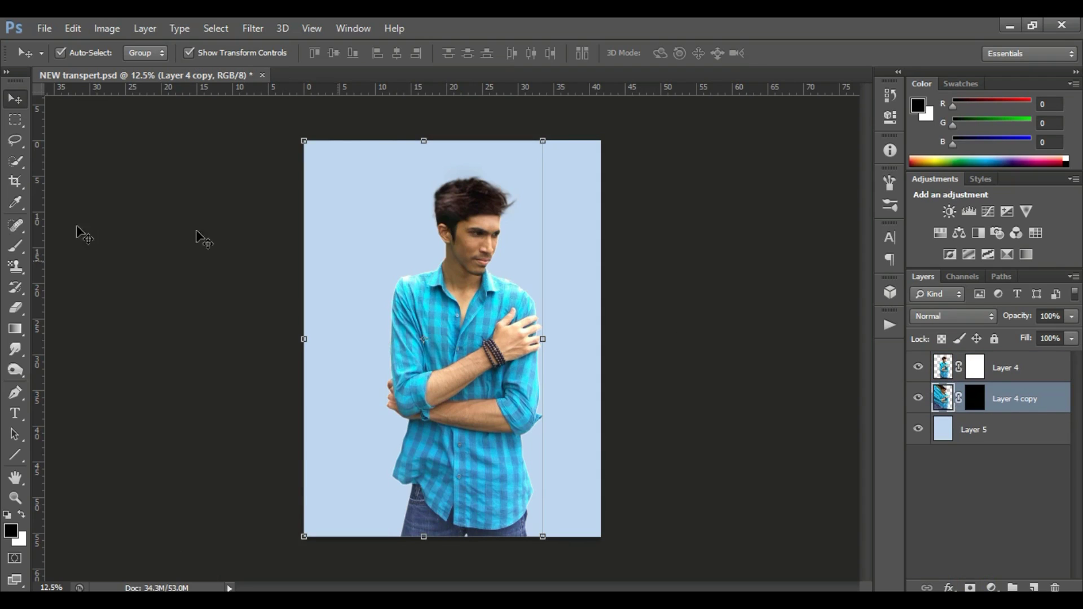
Switch to the Brush tool and load the 1059 smoke brush tip
left_click(9, 248)
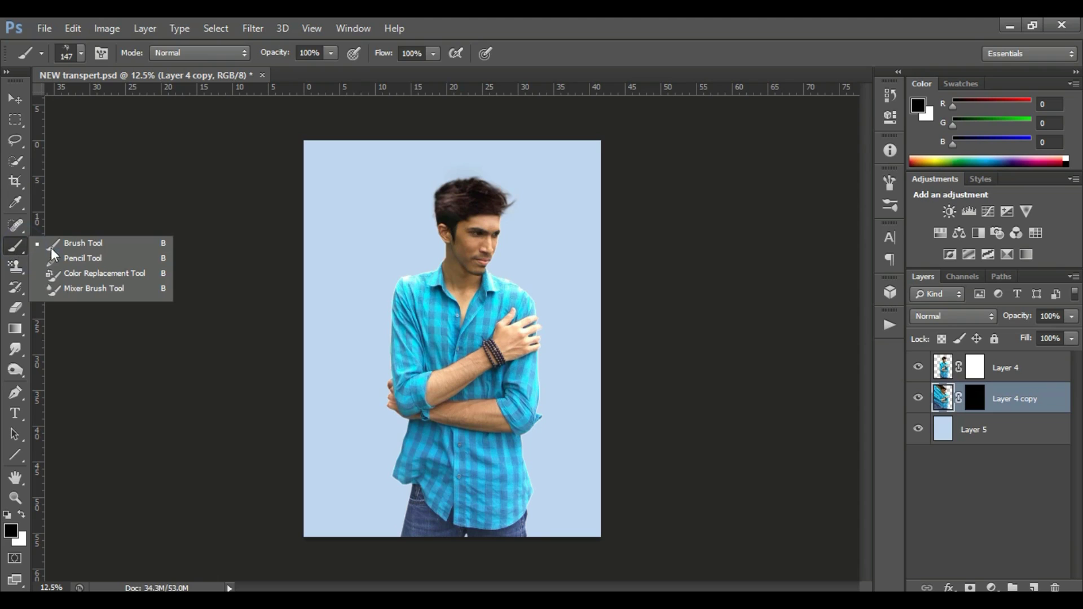
left_click(57, 245)
left_click(890, 179)
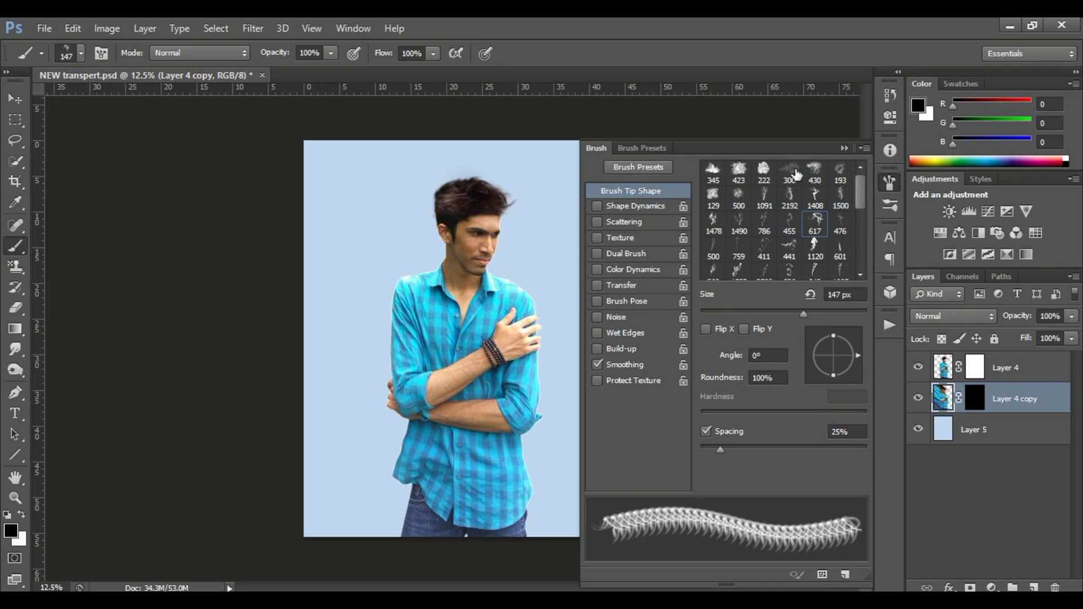
scroll(839, 182, "down", 3)
left_click(789, 196)
Paint white smoke above the head on Layer 4 copy's mask, tip tilted -26° at 1800 px
left_click(976, 398)
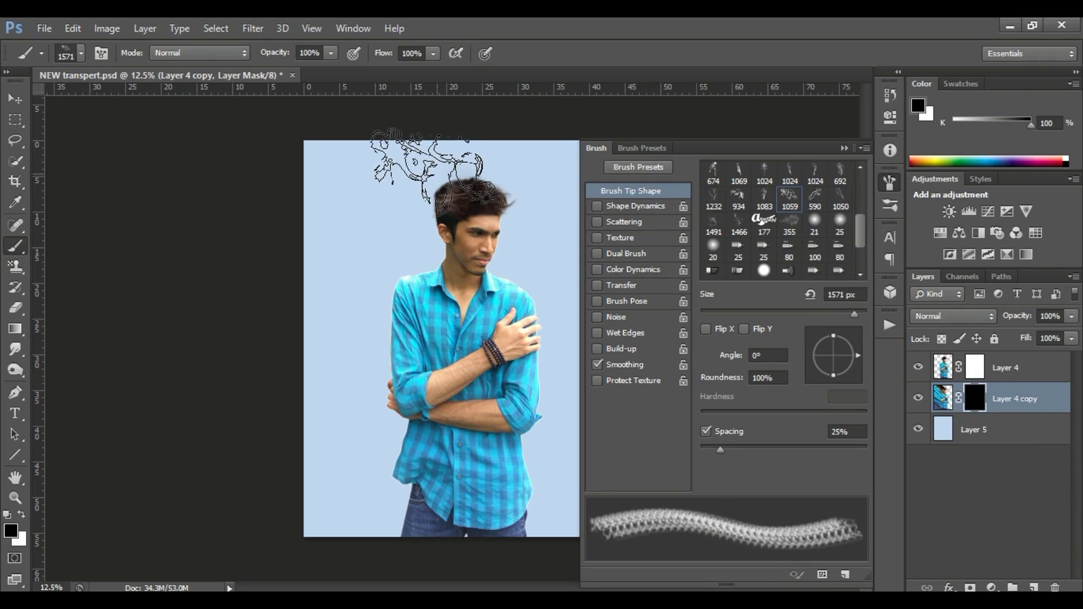
left_click(431, 177)
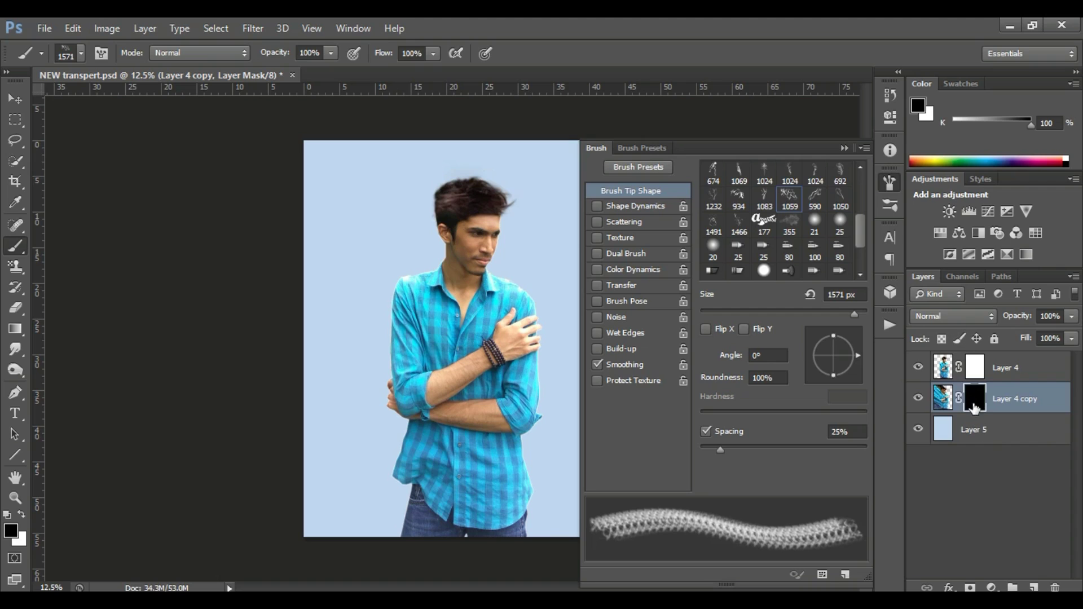
left_click(21, 515)
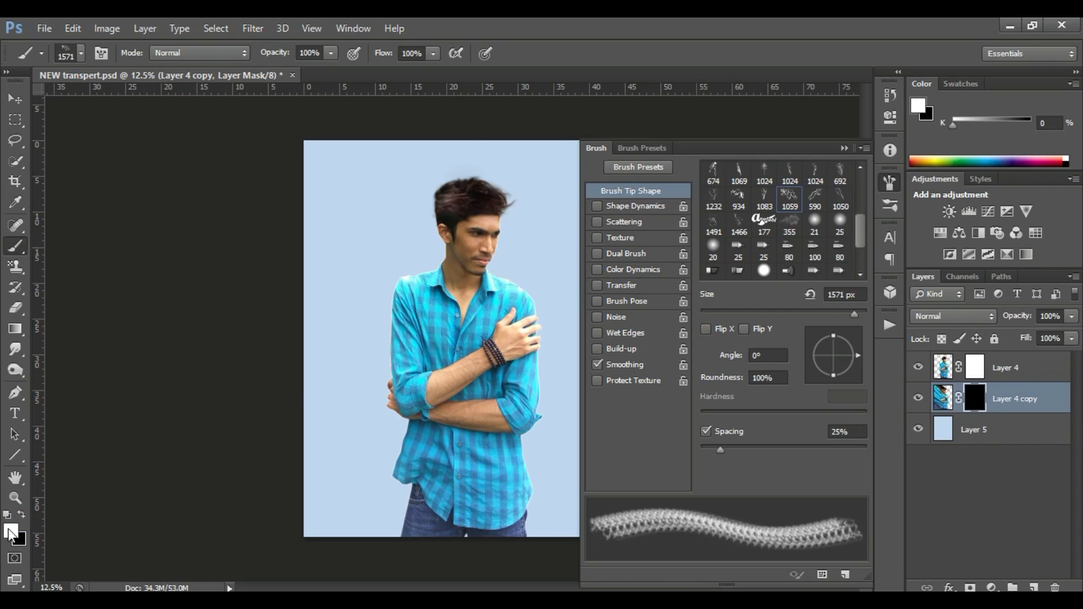
left_click(418, 168)
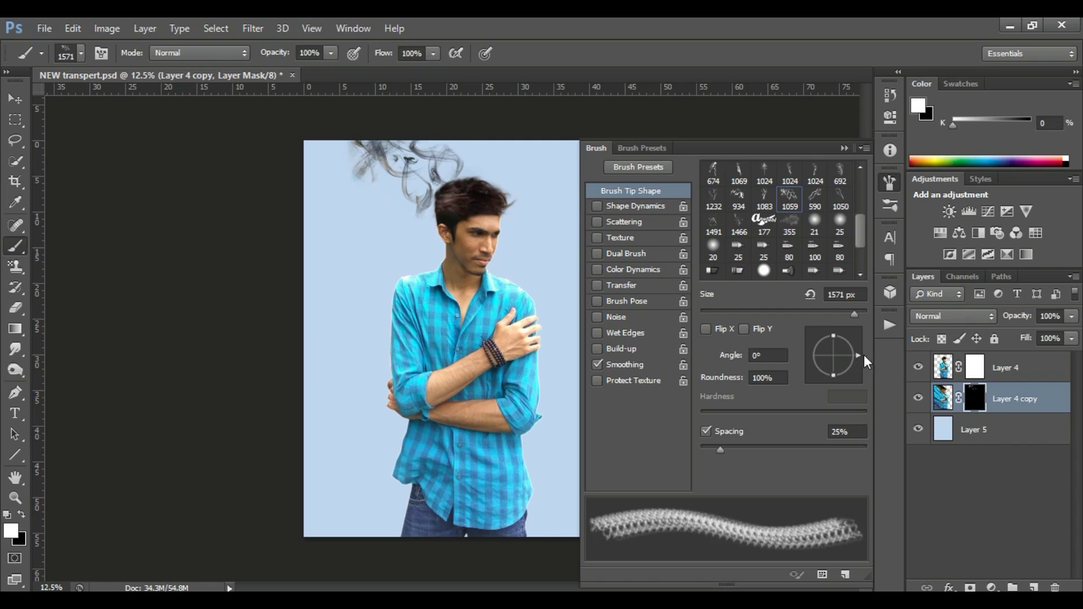
left_click_drag(860, 355, 858, 367)
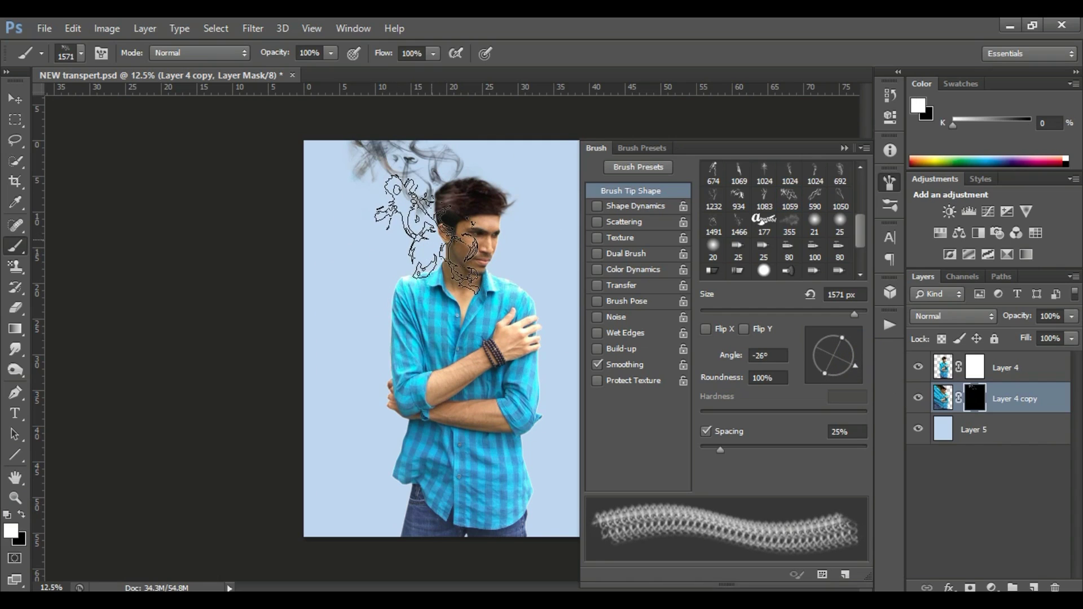
key("bracketright")
key("bracketright")
key("bracketright")
Stamp smoke over the head, left shoulder and face, shrinking the brush to 700 px
left_click(424, 251)
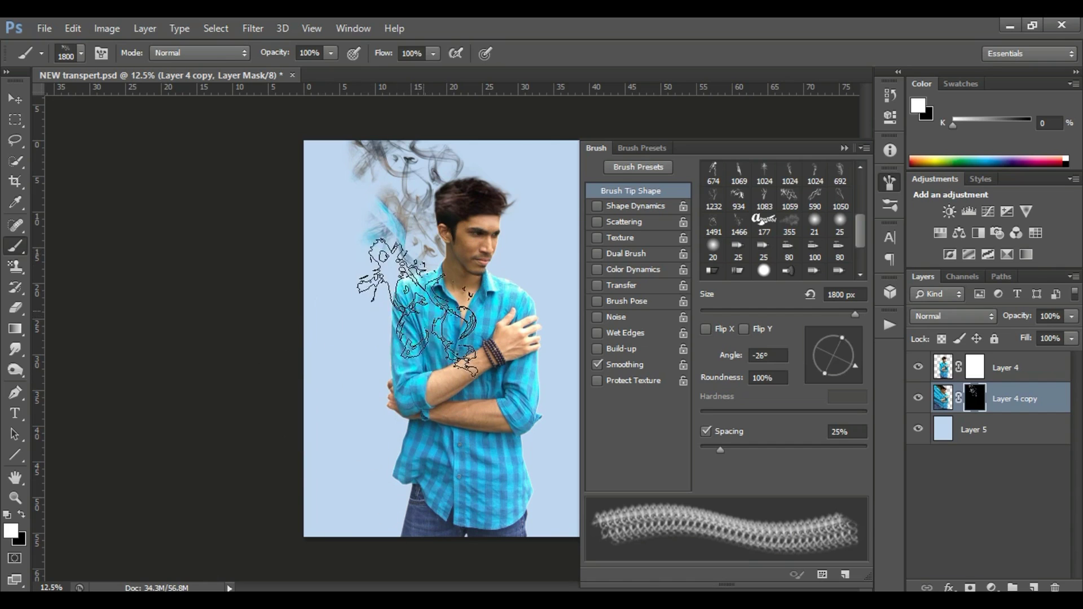
left_click(417, 326)
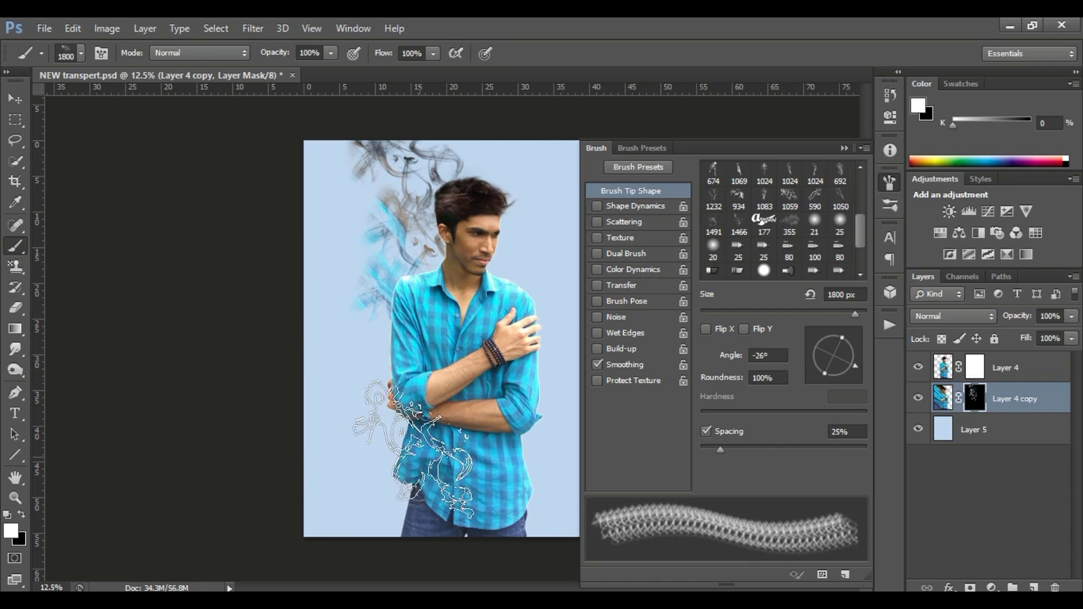
left_click(531, 265)
key("bracketleft")
key("bracketleft")
key("bracketleft")
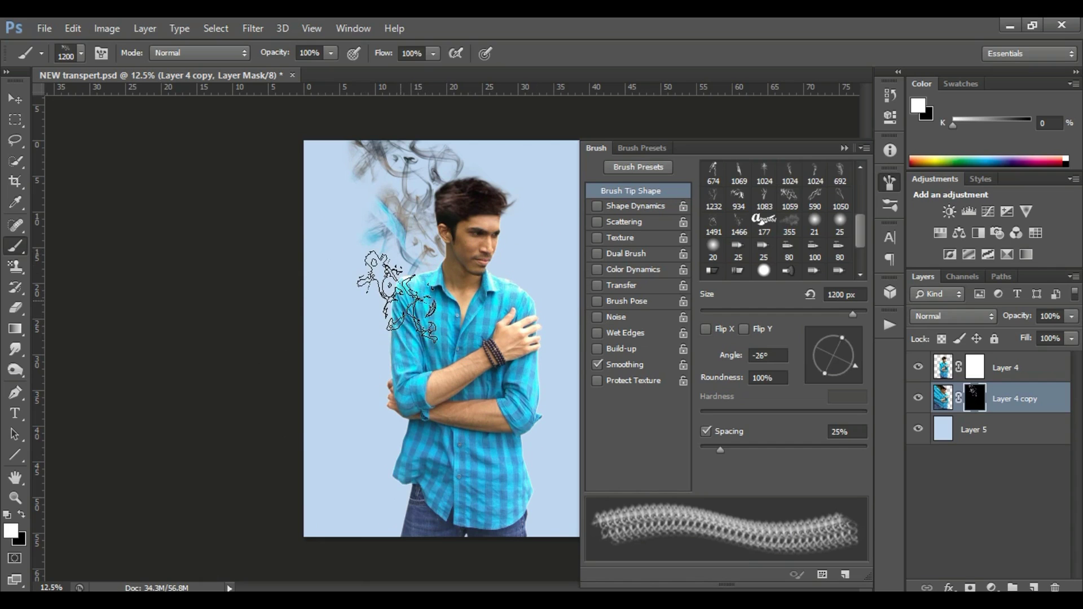
key("bracketleft")
key("bracketleft")
key("bracketleft")
left_click(379, 273)
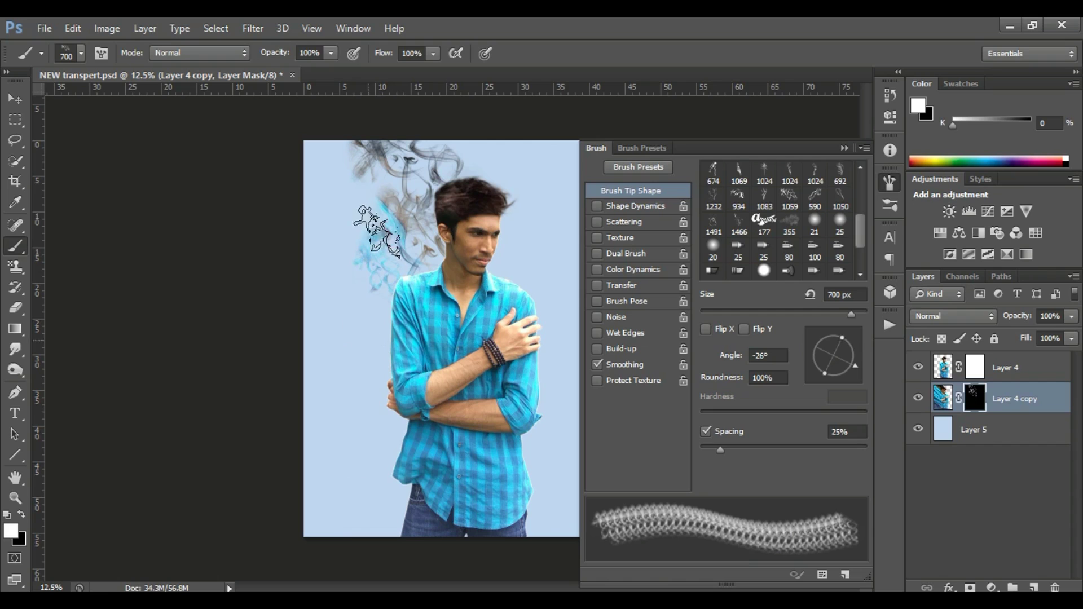
left_click(347, 201)
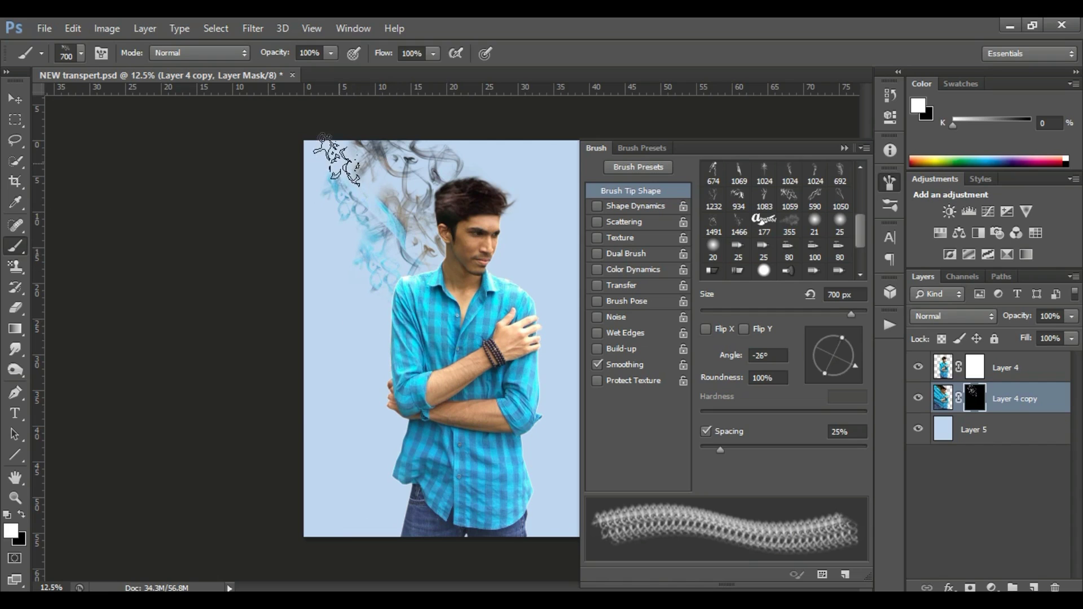
left_click(739, 225)
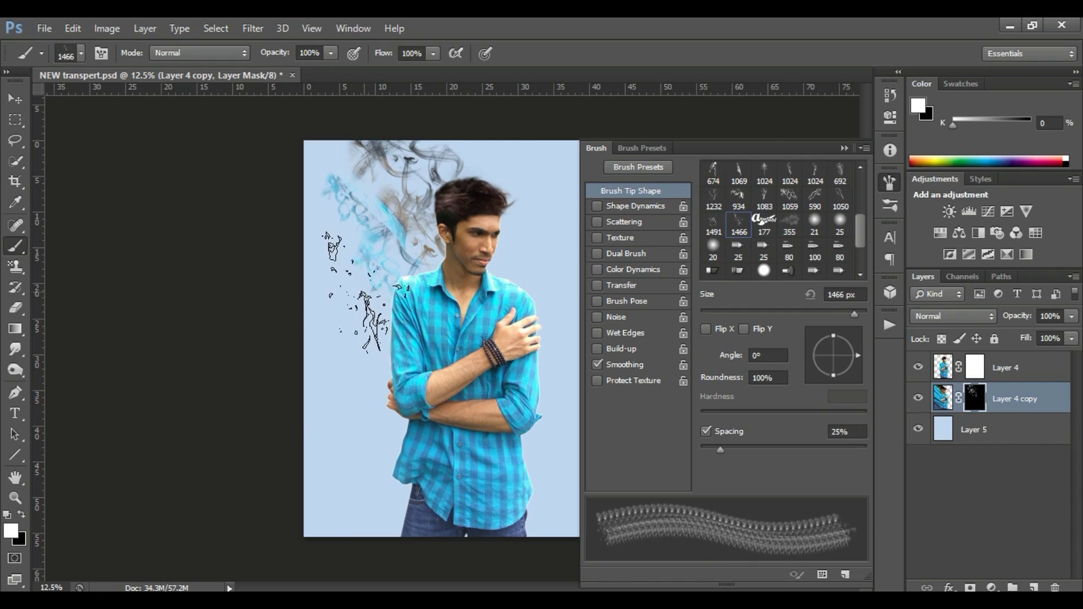
Stamp three more smoke wisps along the upper-left and left edge of the mask
left_click(359, 192)
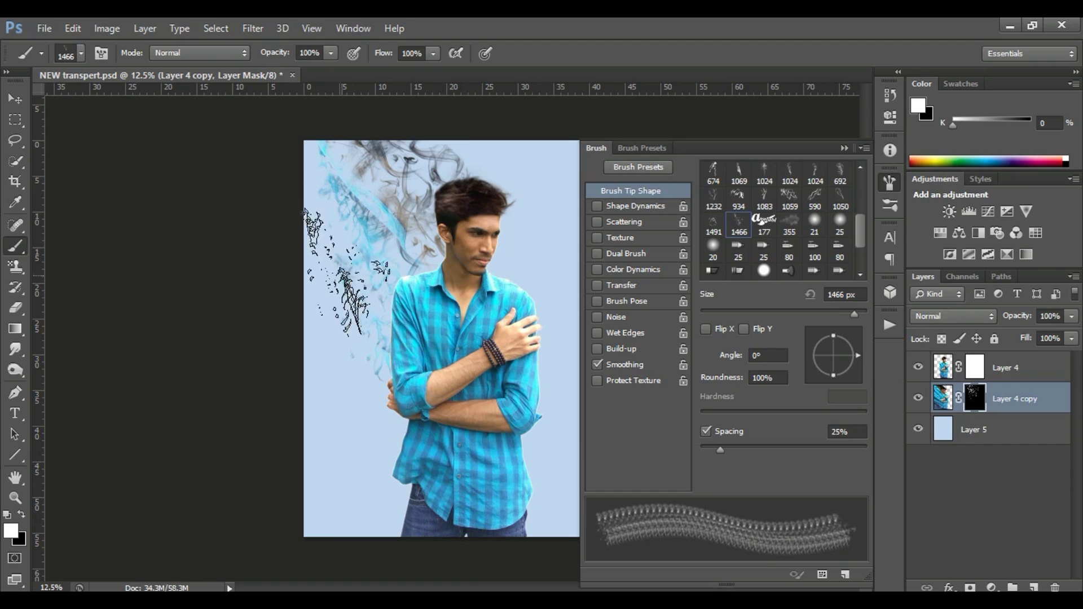
left_click(304, 137)
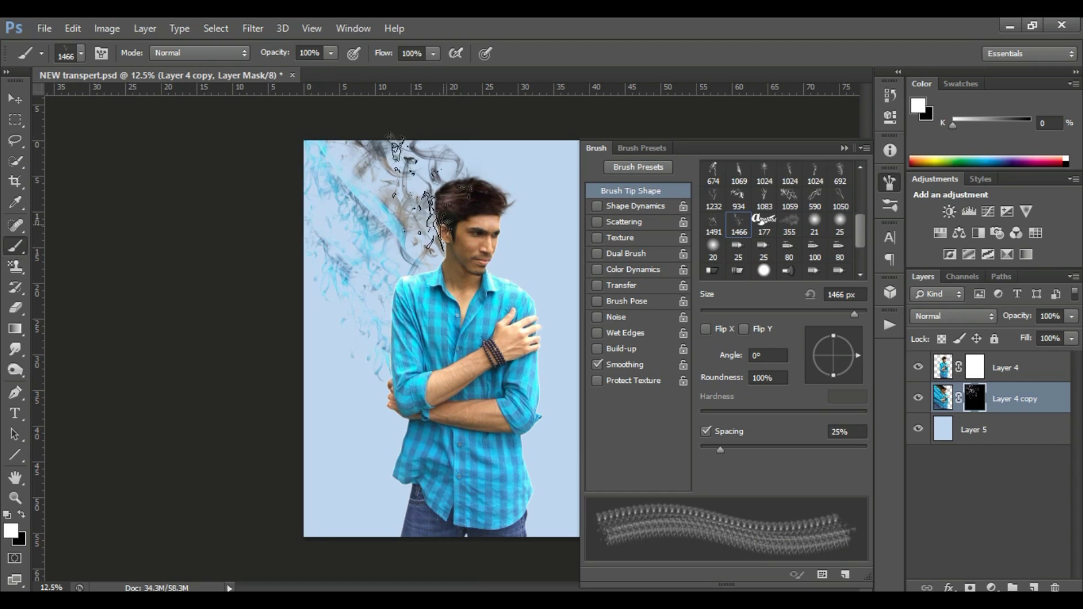
left_click(338, 339)
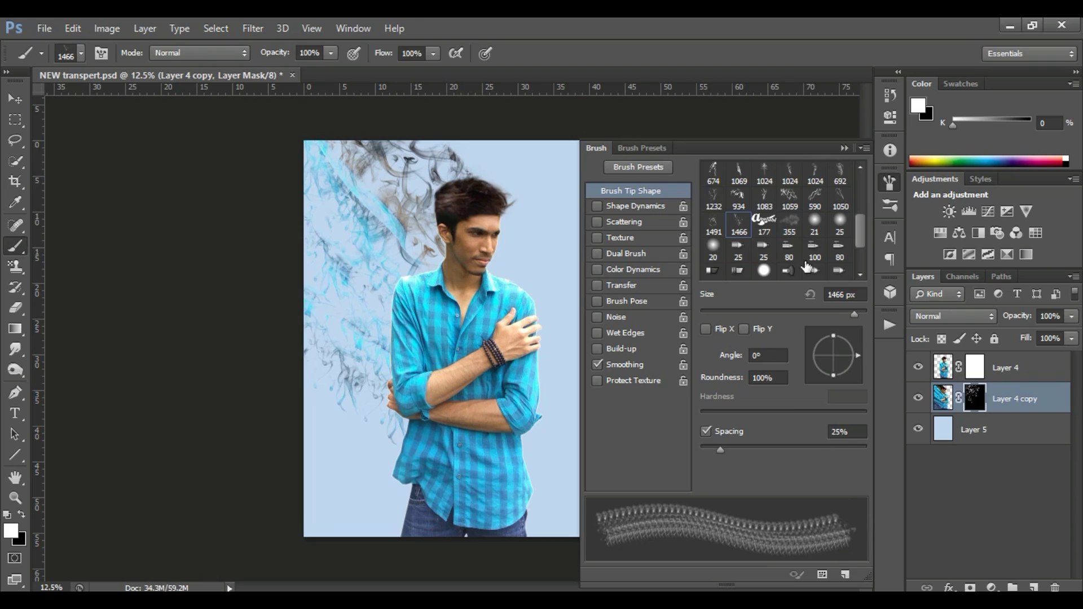
Target Layer 4's mask in black and load smoke tip 1024 angled 7° at about 414 px
left_click(975, 374)
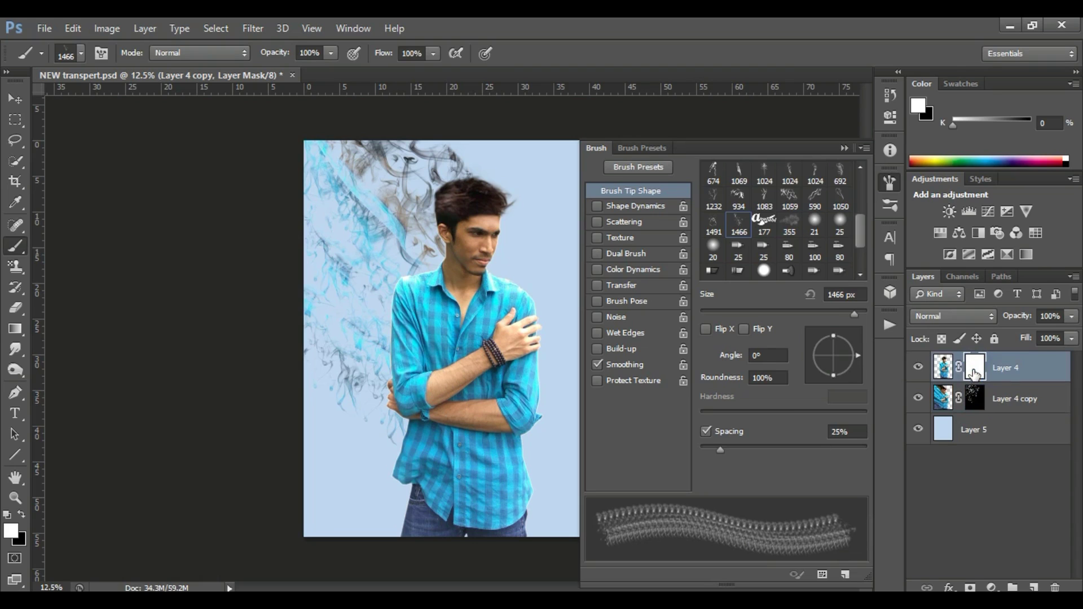
left_click(21, 514)
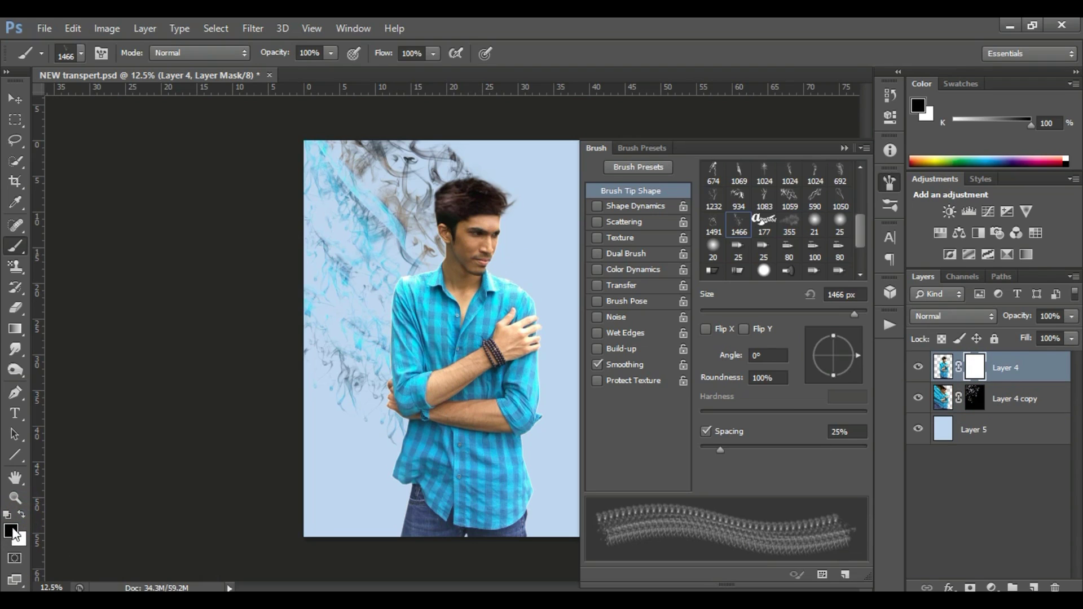
left_click(789, 201)
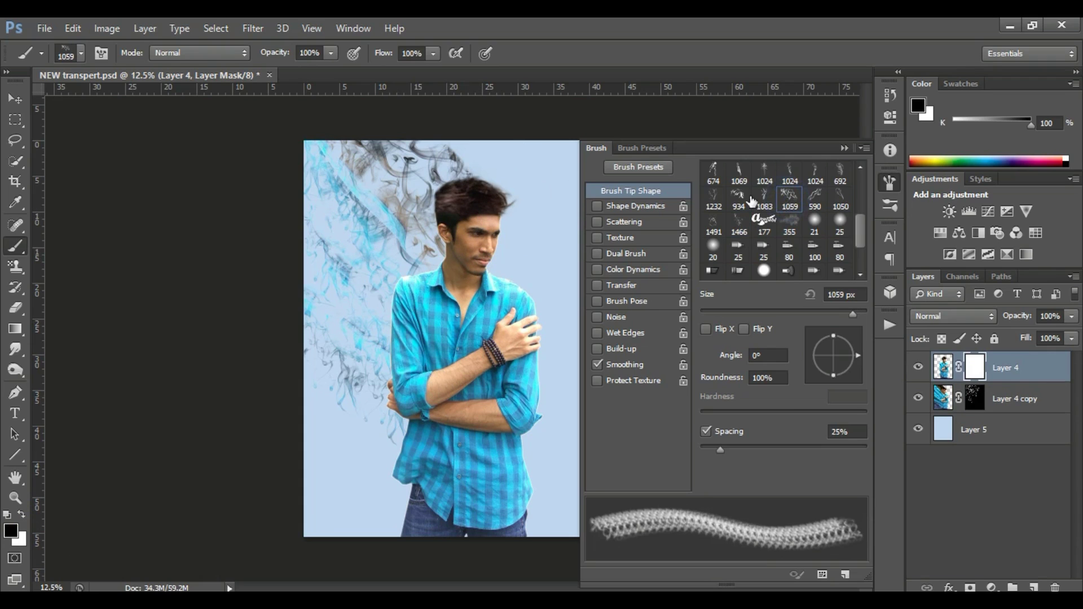
left_click(715, 222)
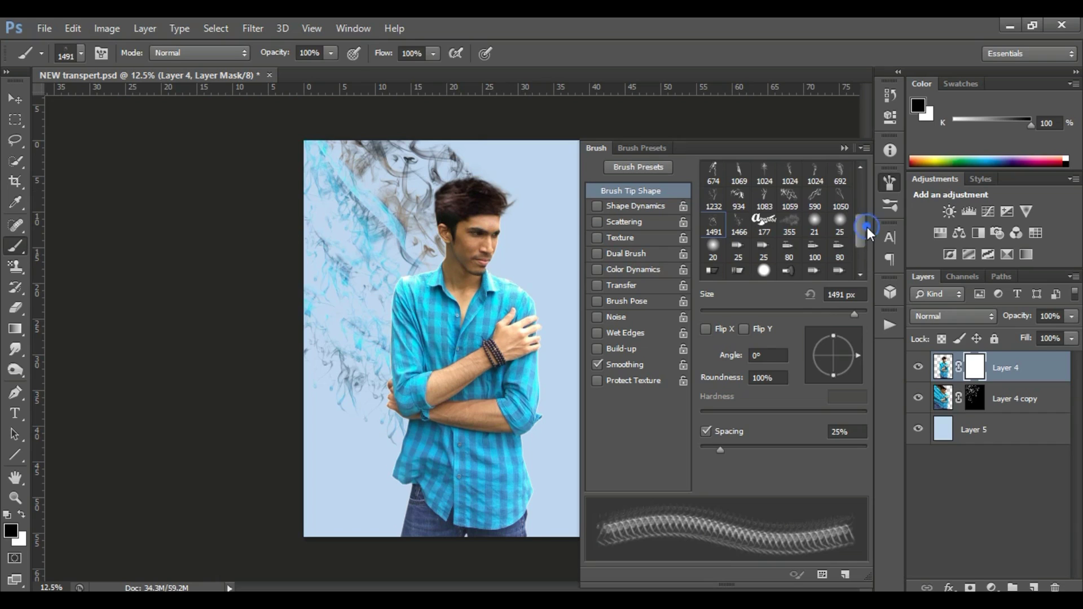
left_click_drag(863, 232, 861, 217)
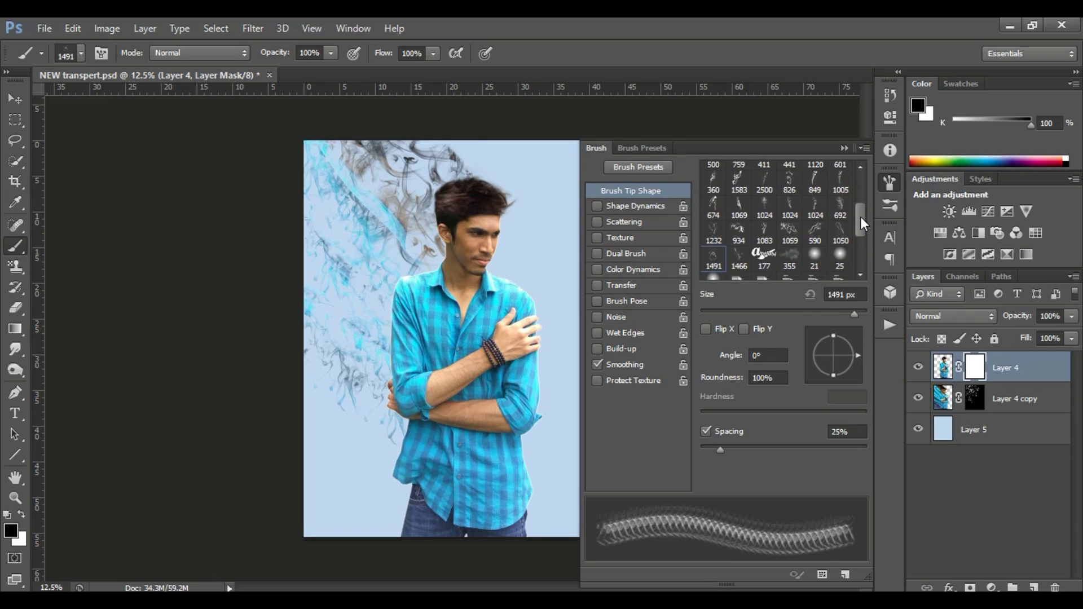
left_click(841, 183)
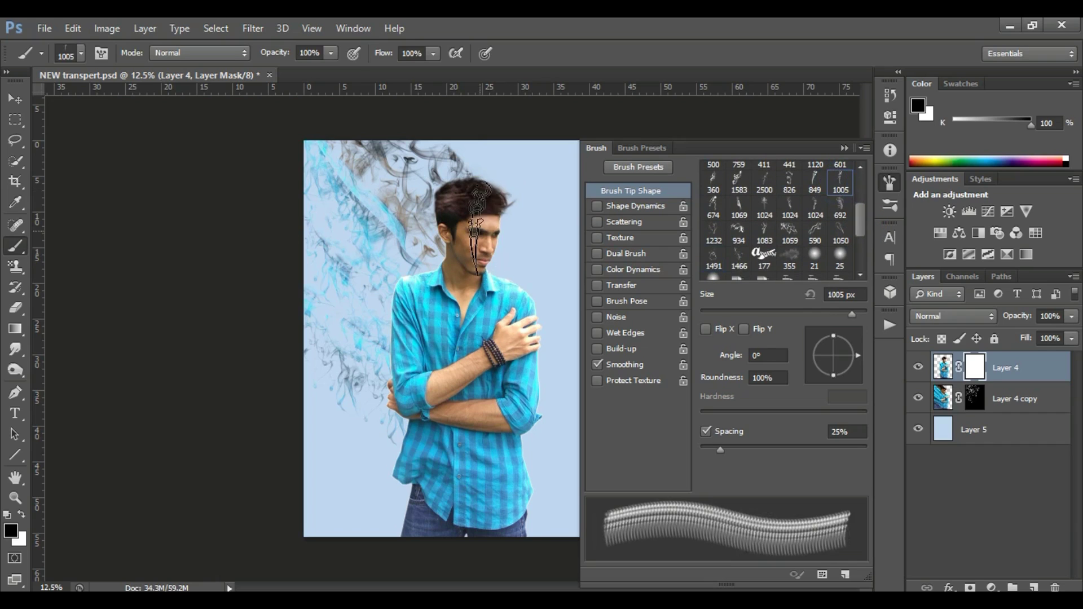
left_click(790, 206)
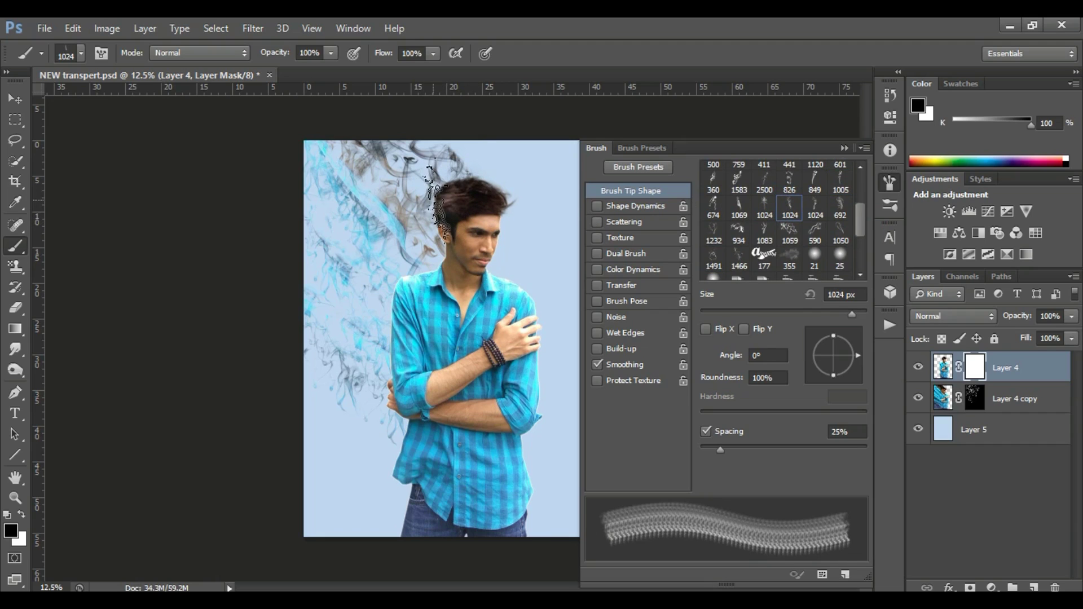
mouse_move(858, 352)
left_mouse_down()
mouse_move(853, 371)
mouse_move(854, 345)
mouse_move(856, 359)
left_mouse_up()
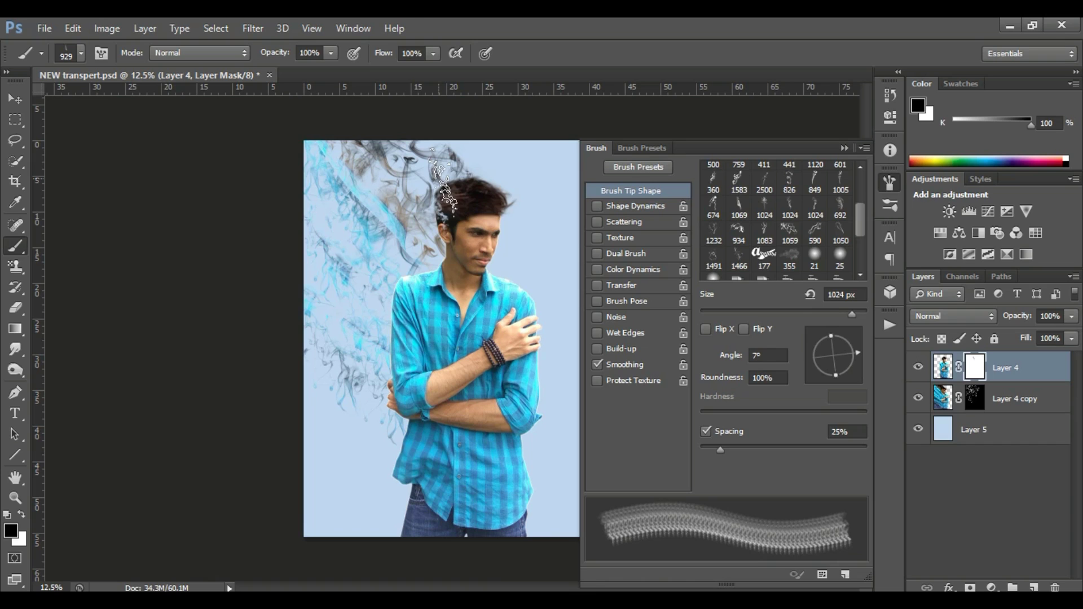
left_click_drag(870, 315, 874, 315)
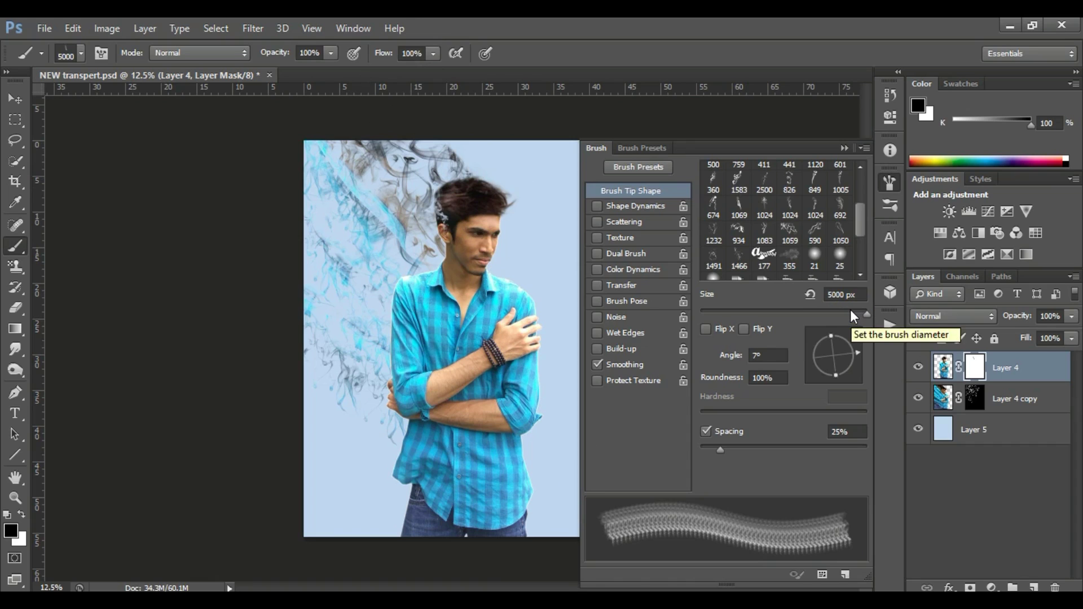
left_click_drag(851, 310, 842, 311)
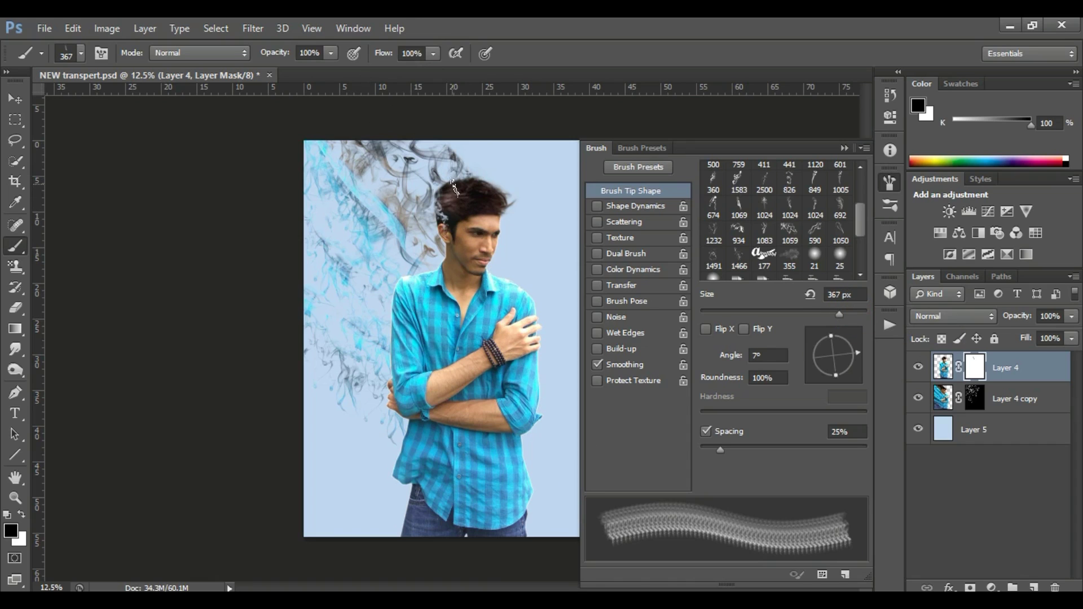
Stamp black smoke over the hair with a 2429 px tip rotated to -43°, undoing the face stamp
left_click_drag(852, 313, 858, 312)
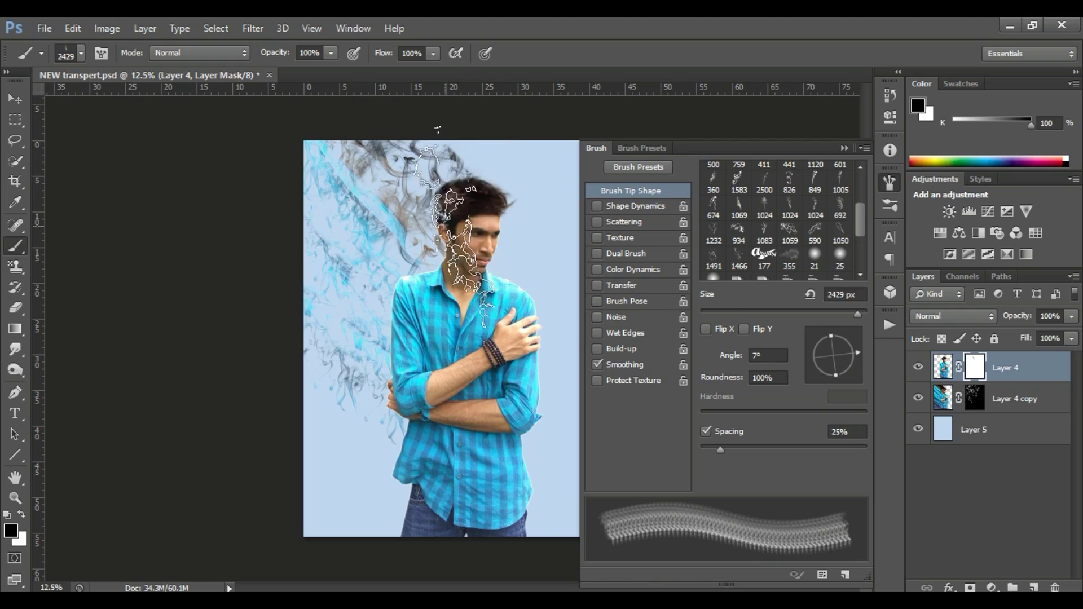
left_click(465, 226)
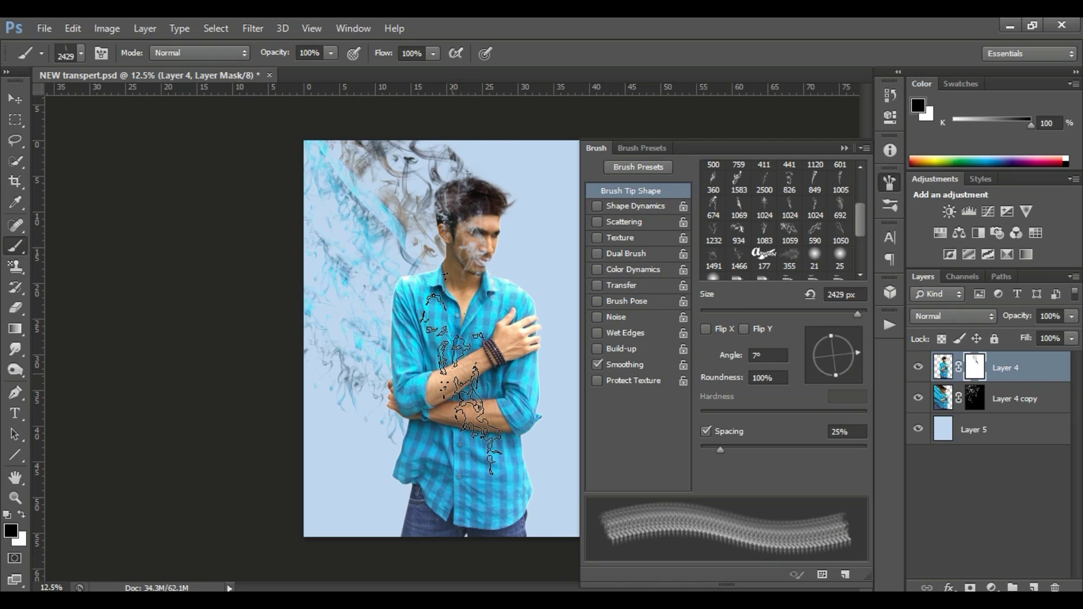
key("ctrl+z")
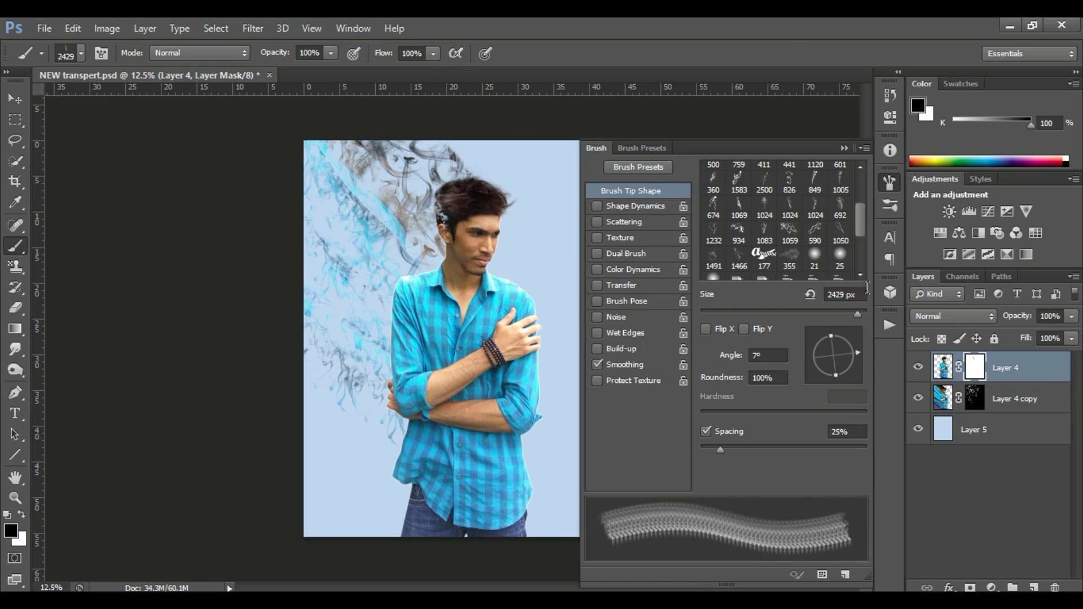
left_click_drag(858, 356, 854, 373)
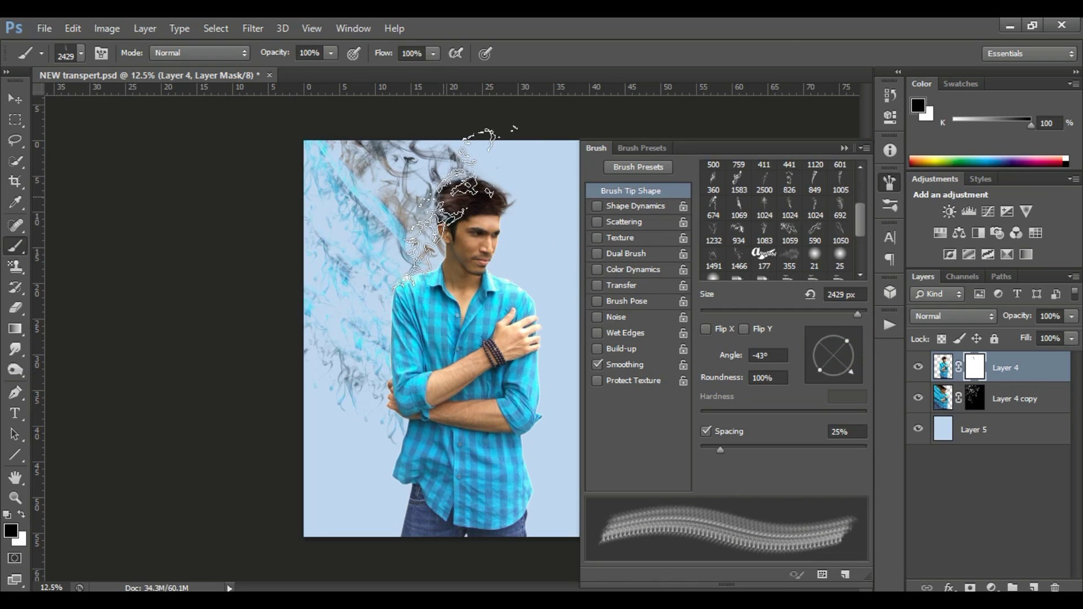
left_click(451, 202)
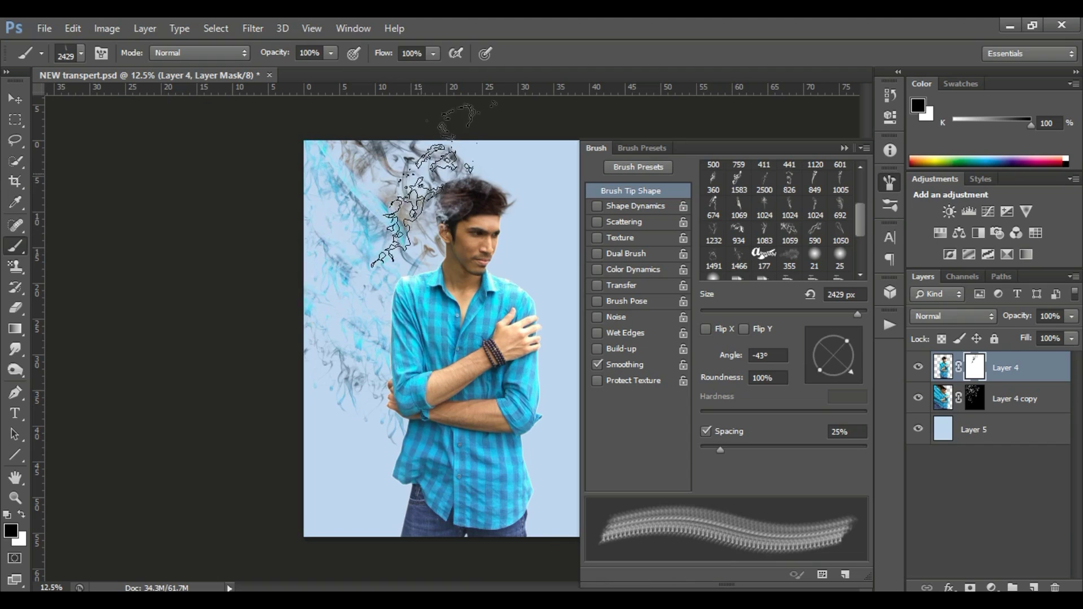
left_click(458, 172)
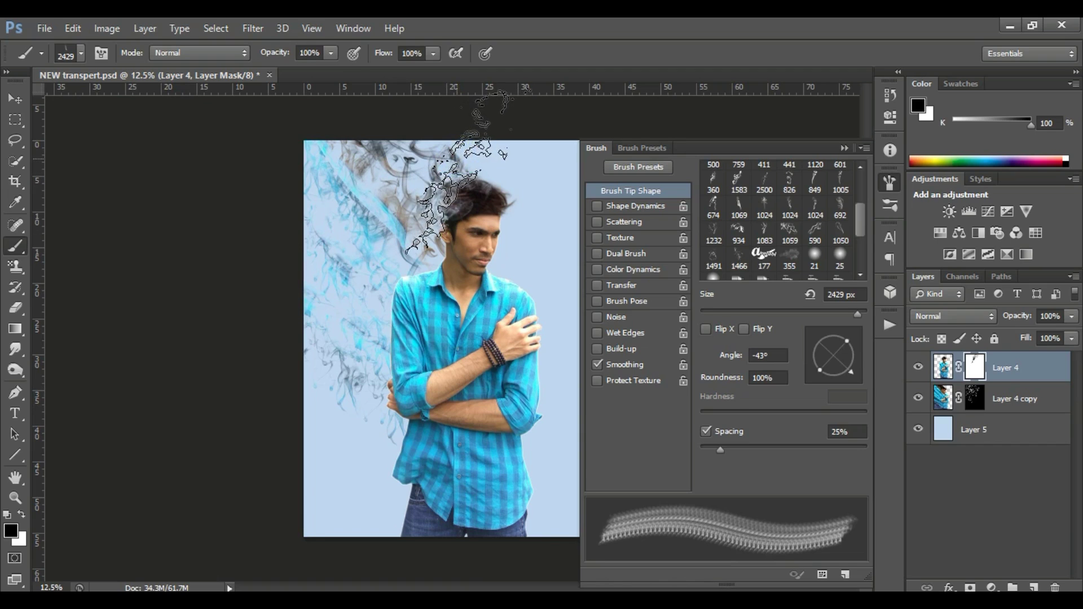
left_click(790, 232)
left_click(443, 185)
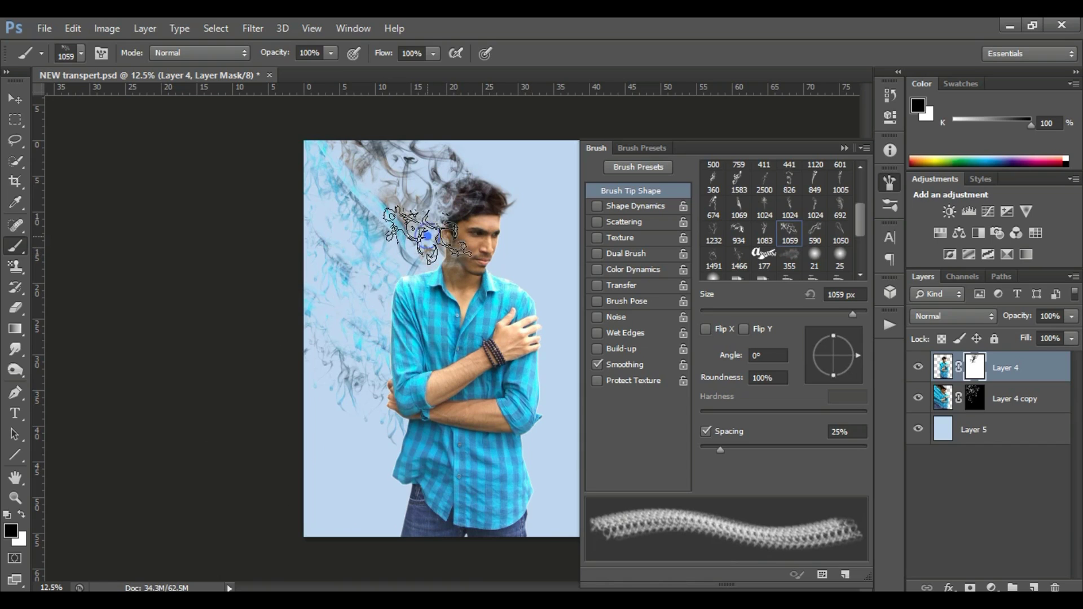
Try smoke tips 1232, 1059, 934 and 1583, shrink to 900 px, and pick tip 826
left_click(711, 233)
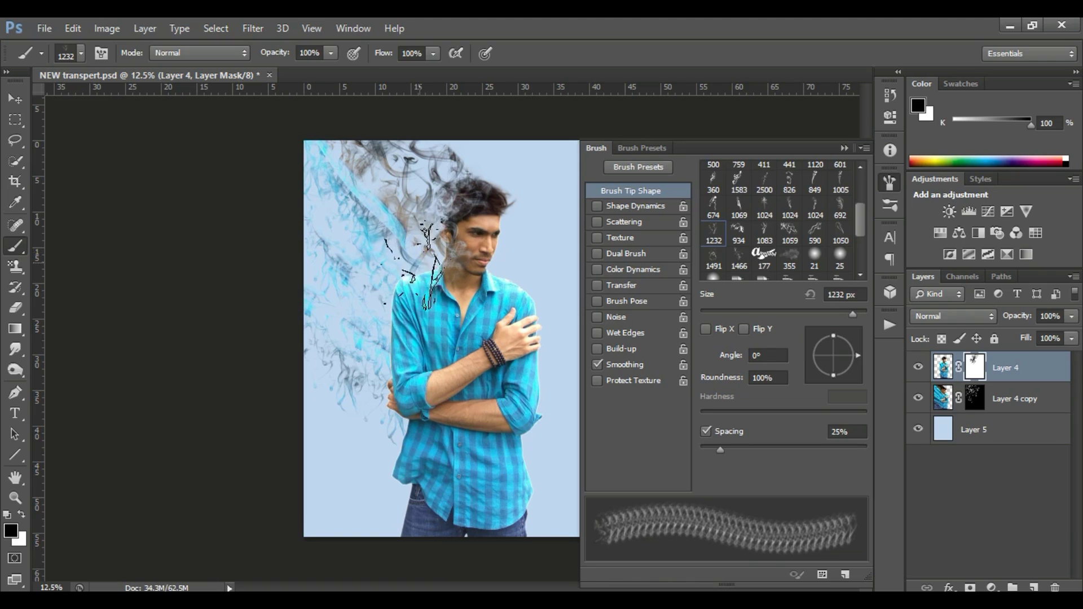
left_click(794, 233)
left_click(744, 233)
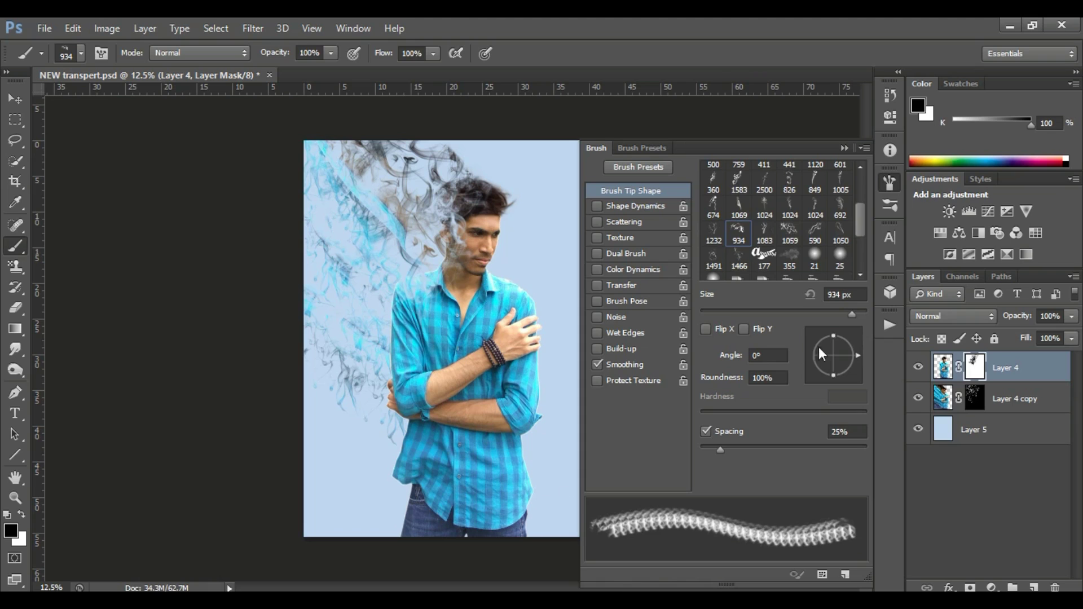
left_click(738, 180)
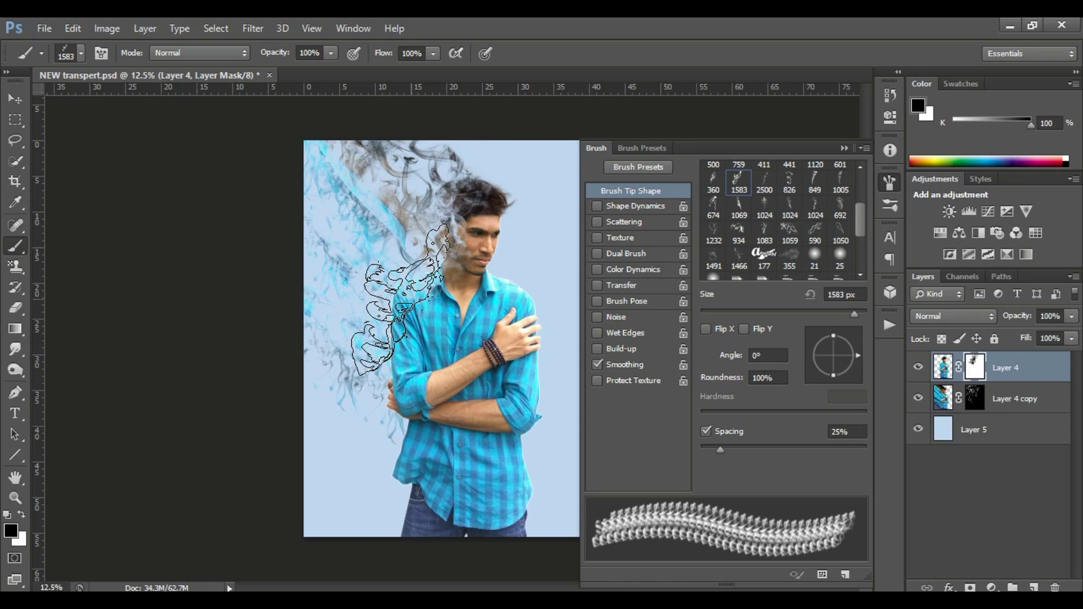
key("bracketleft")
key("bracketleft")
key("bracketleft")
key("bracketleft")
key("bracketleft")
key("bracketleft")
key("bracketleft")
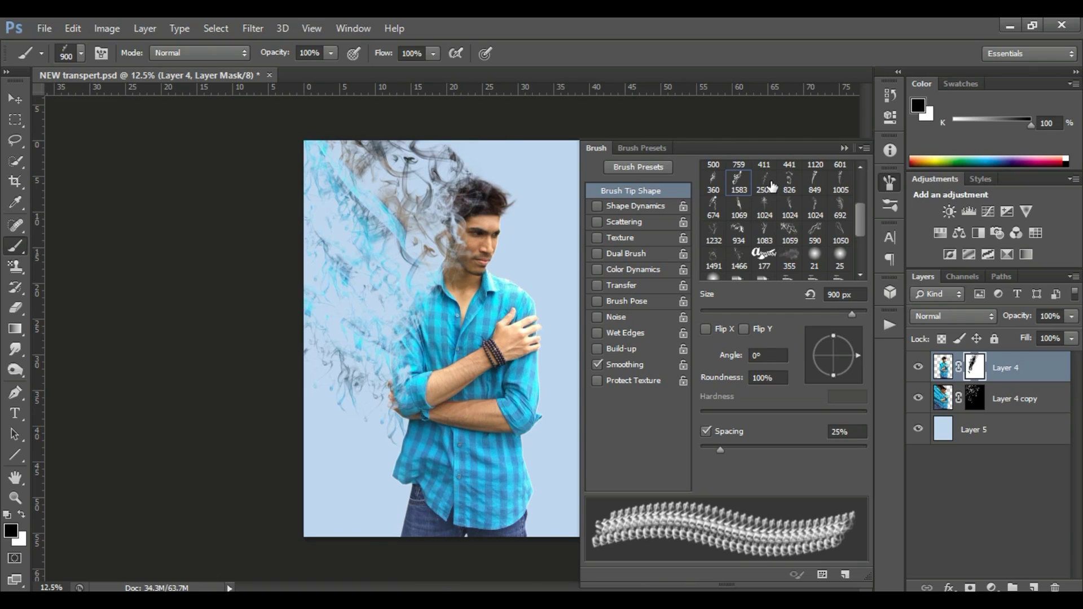
left_click(789, 179)
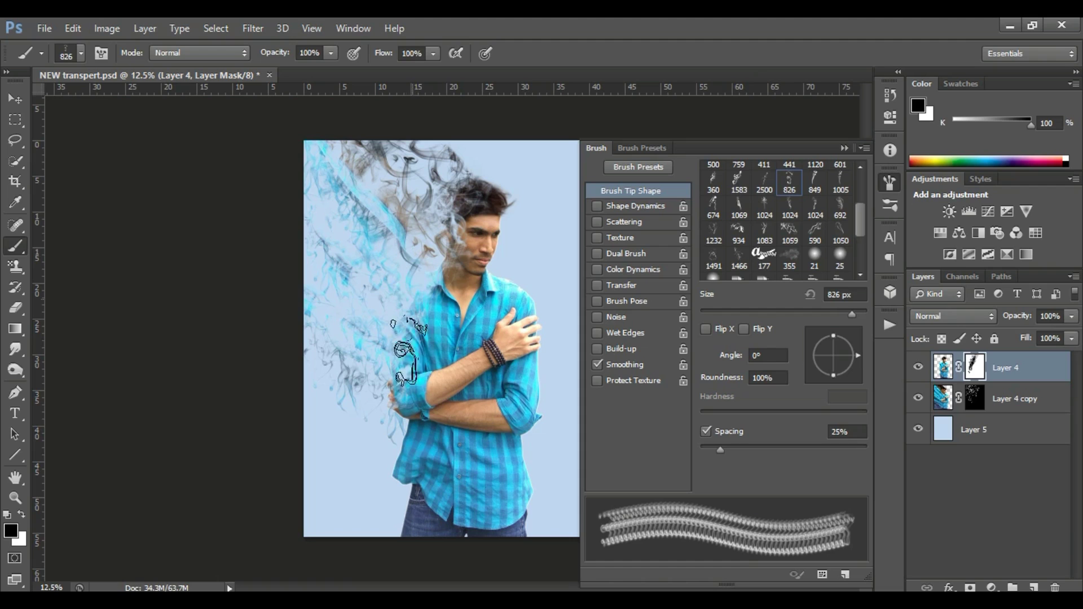
Stamp smoke near the elbow and over the face's left side on Layer 4's mask
left_click(974, 398)
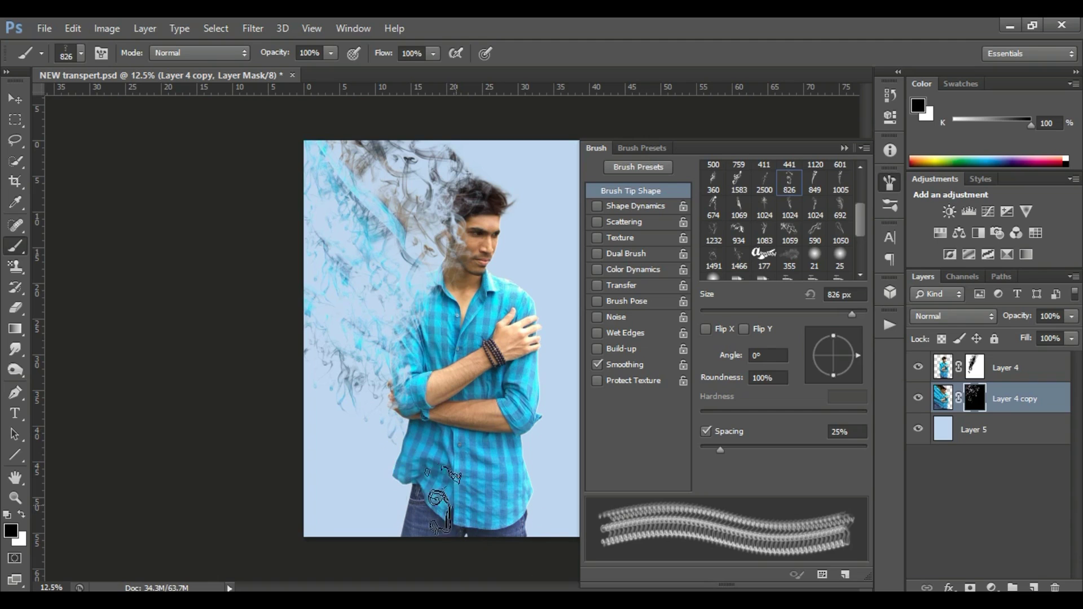
left_click(994, 372)
left_click(393, 383)
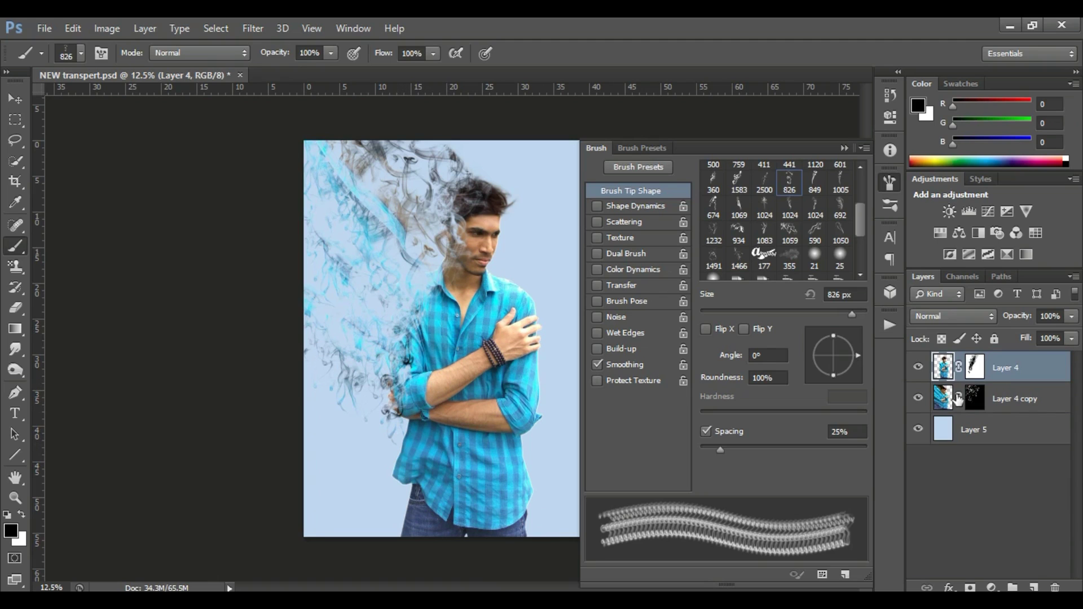
left_click(976, 373)
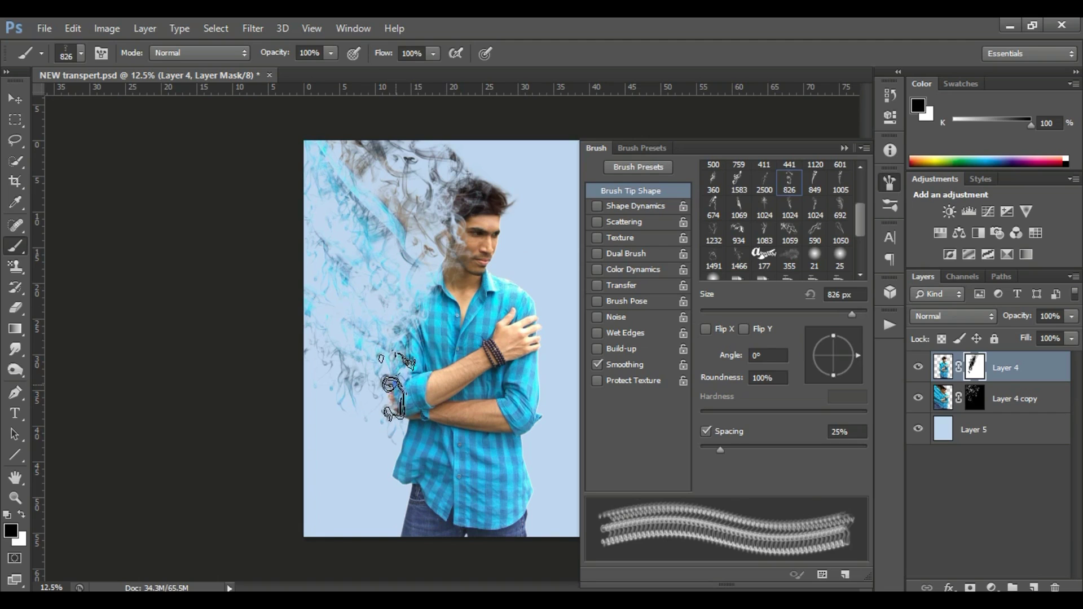
left_click(457, 232)
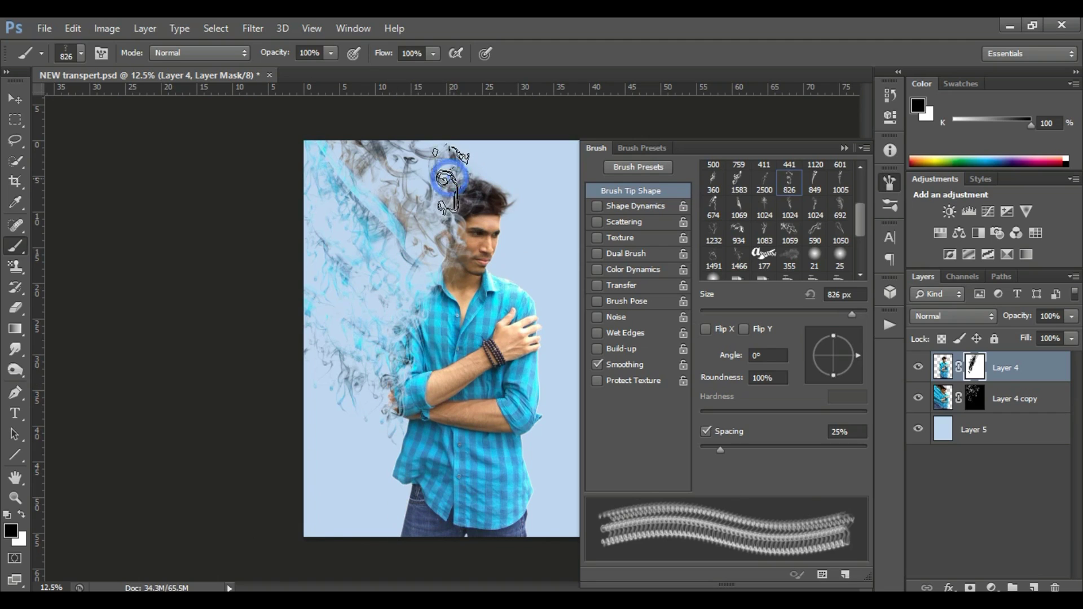
left_click(985, 399)
Paint white into Layer 4 copy's mask near the shoulder and try tips 1059 and 1583
left_click(22, 516)
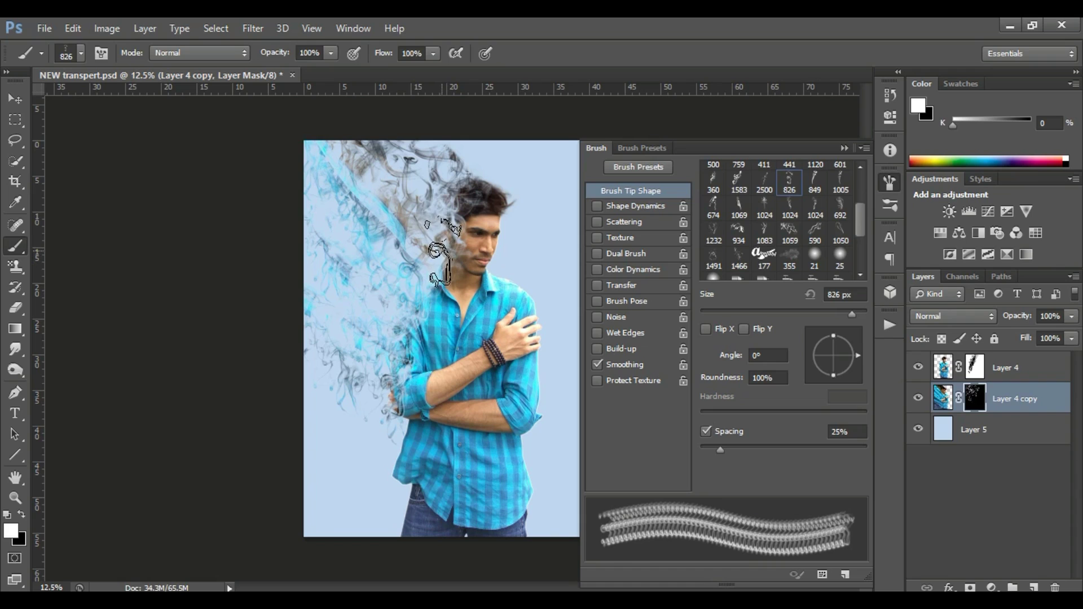
left_click_drag(406, 316, 396, 332)
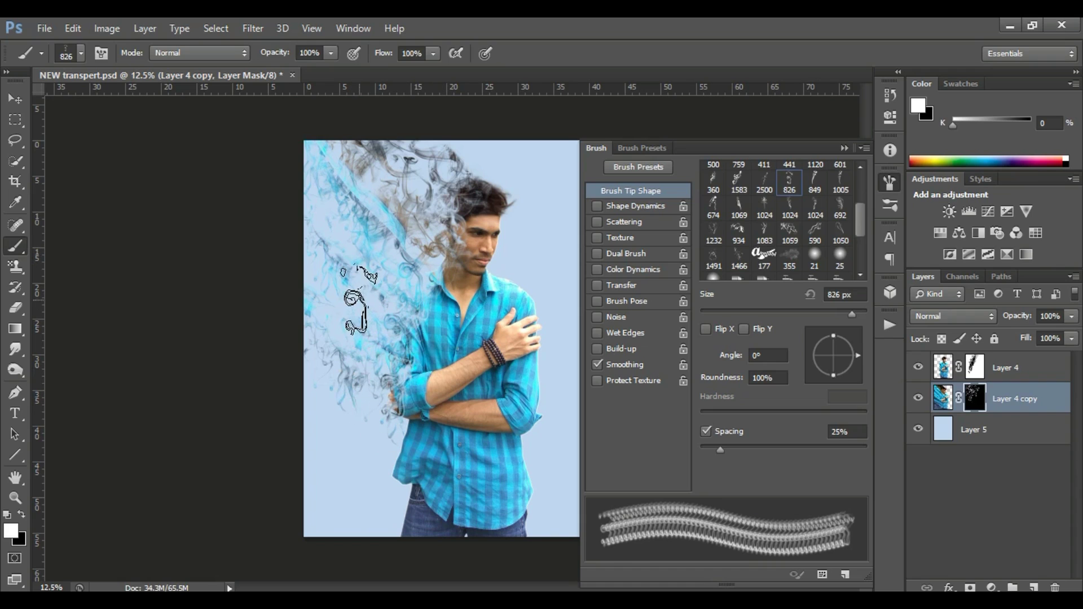
left_click(789, 232)
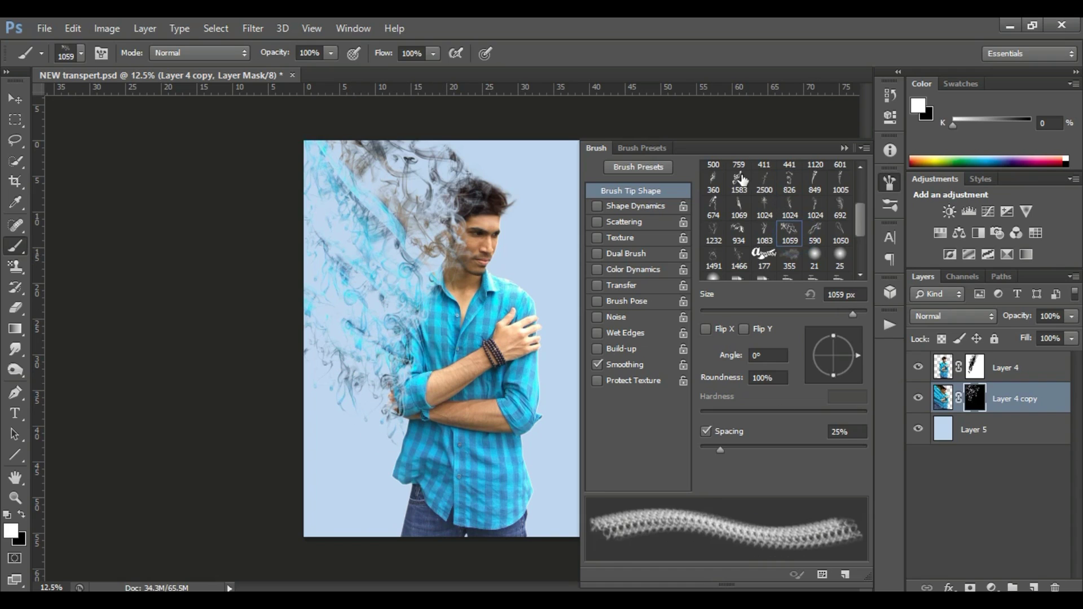
left_click(740, 180)
scroll(863, 220, "up", 2)
Settle on the 1583 smoke tip angled at 43° with black as the painting colour
left_click(789, 202)
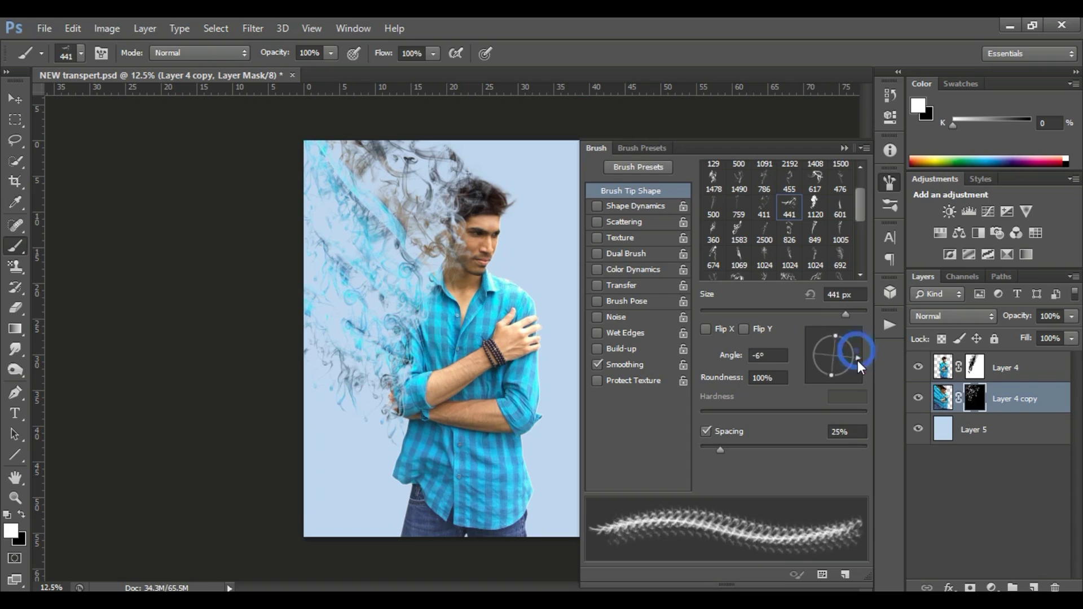
left_click_drag(858, 351, 856, 370)
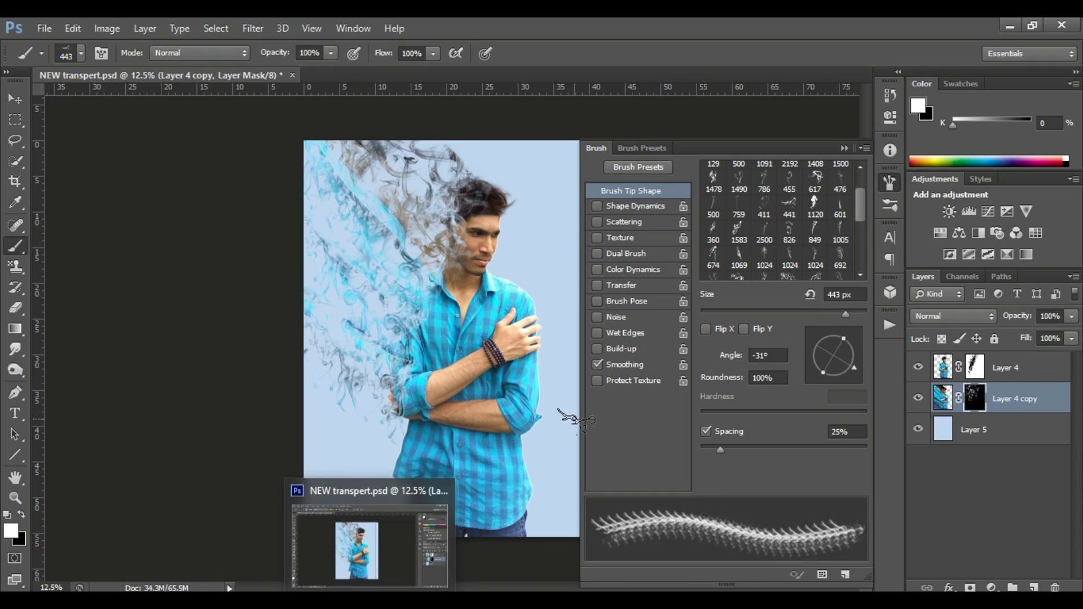
left_click(736, 231)
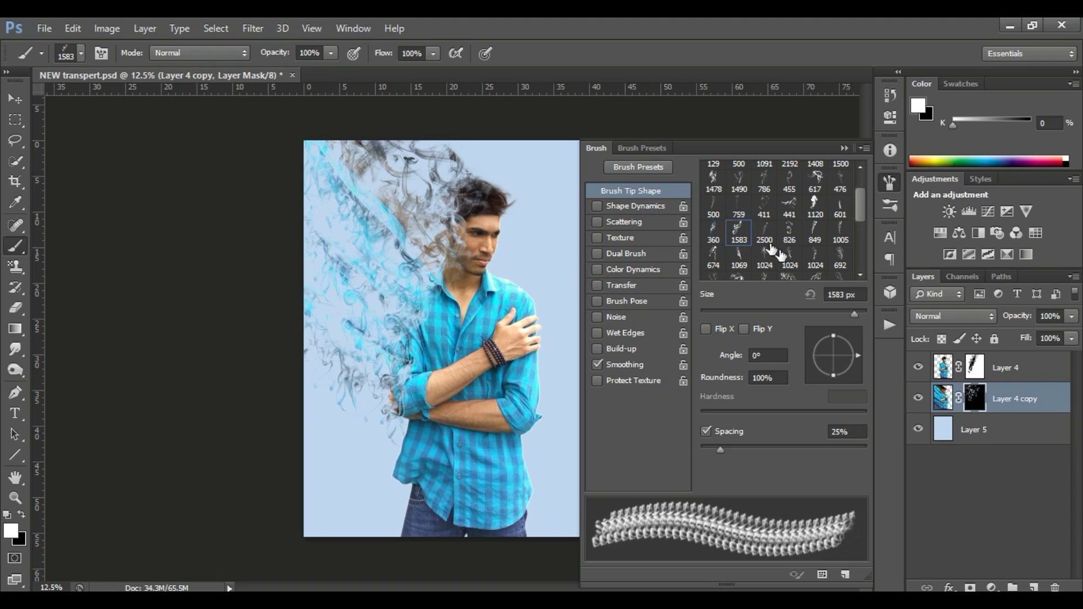
left_click(21, 514)
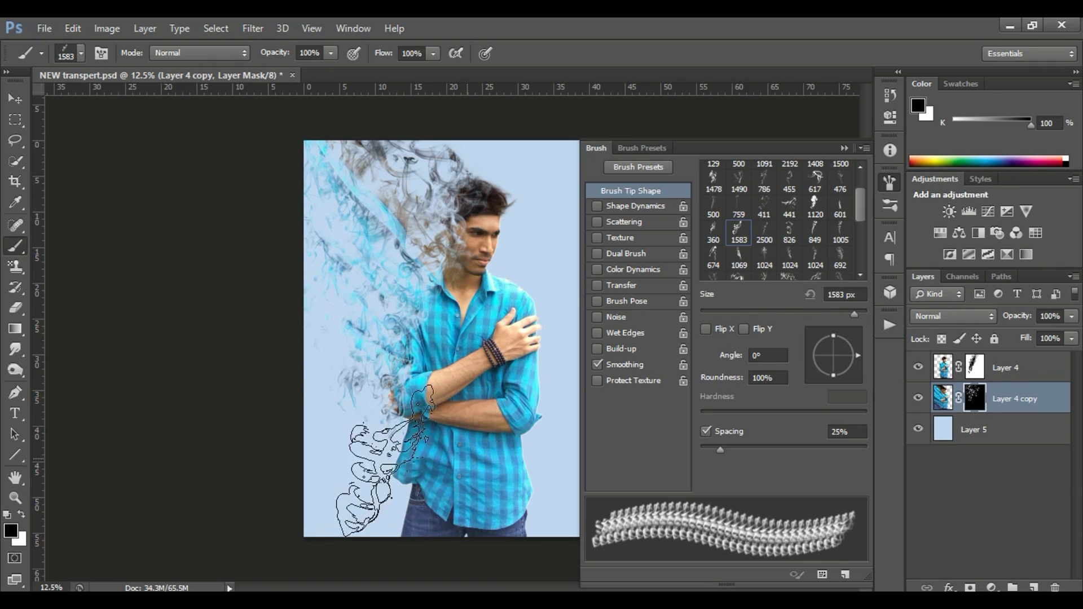
left_click_drag(850, 357, 852, 338)
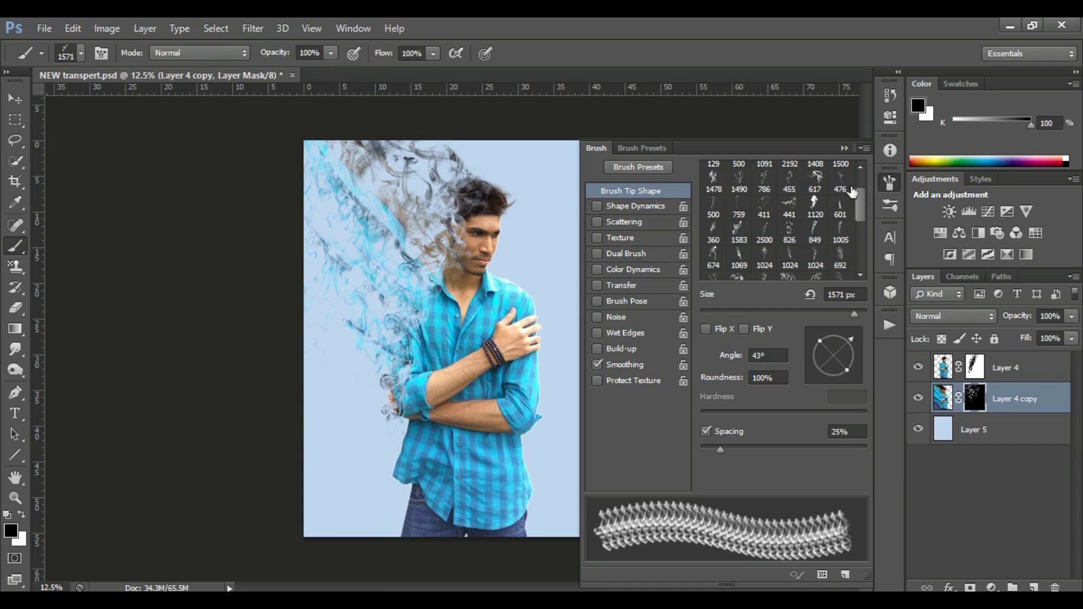
Close the Brush settings and select Layer 4 itself rather than its mask
left_click(841, 146)
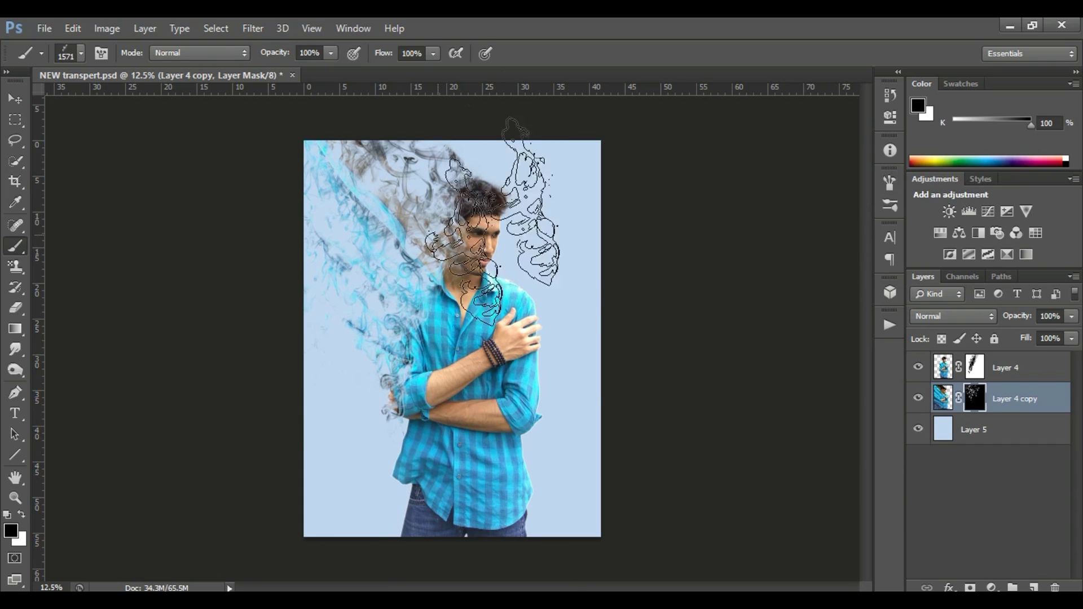
left_click(977, 419)
left_click(966, 398)
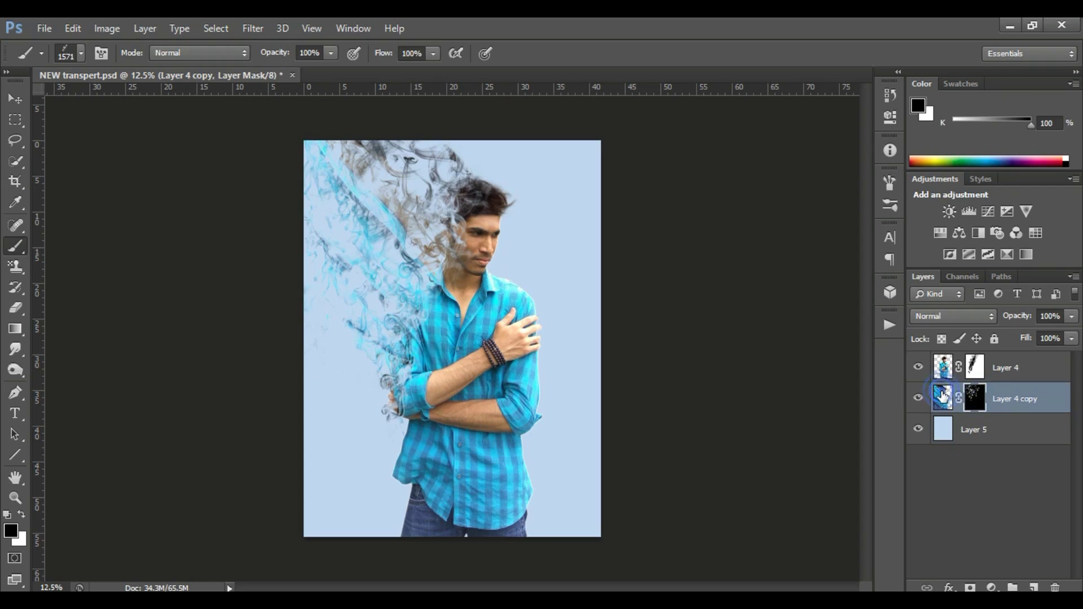
left_click(943, 397)
key("v")
key("alt+bracketright")
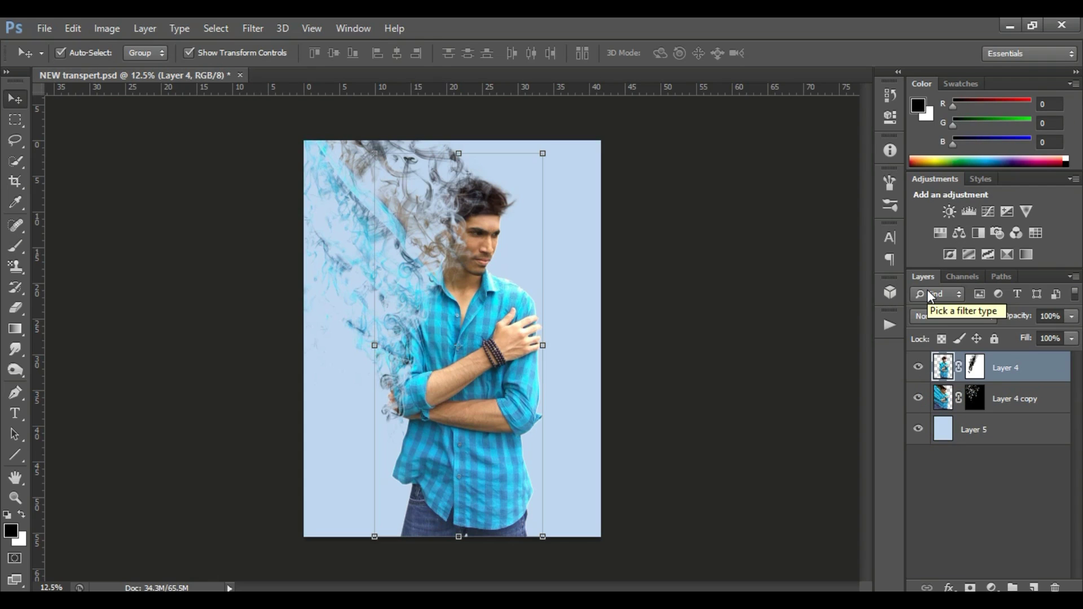
Brighten the image with a Levels adjustment, pulling midtone and white point sliders left, then compare on/off
left_click(967, 214)
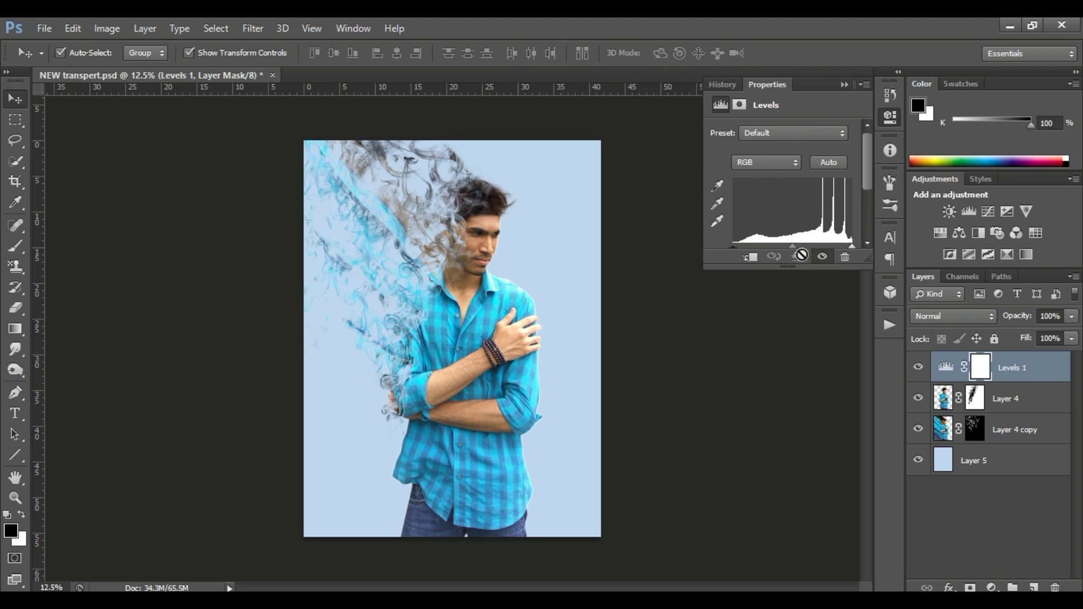
left_click_drag(793, 246, 805, 247)
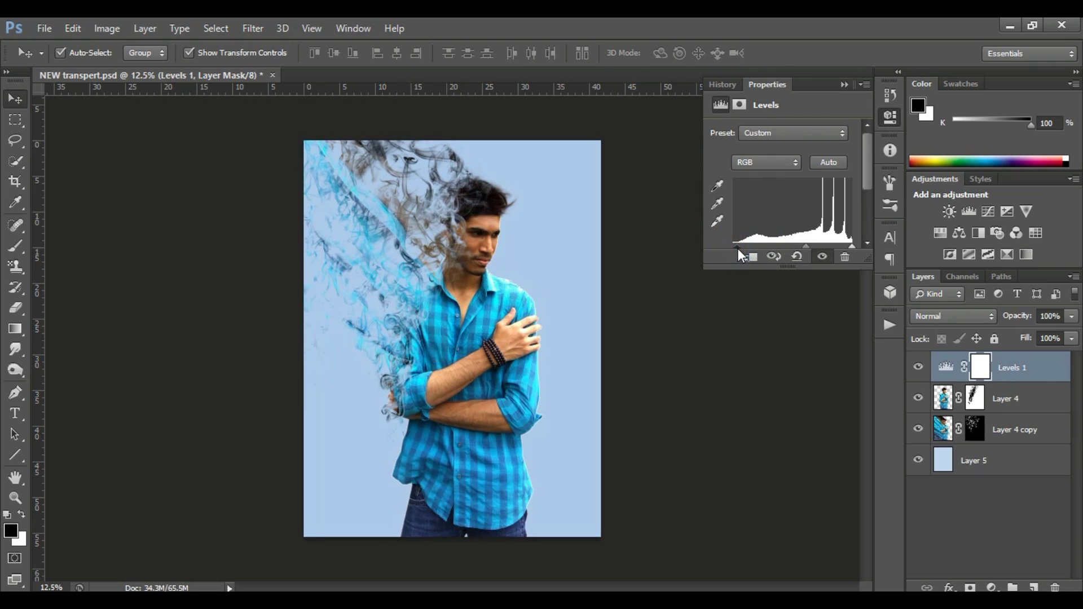
left_click_drag(745, 247, 740, 248)
mouse_move(805, 246)
left_mouse_down()
mouse_move(784, 246)
mouse_move(795, 248)
left_mouse_up()
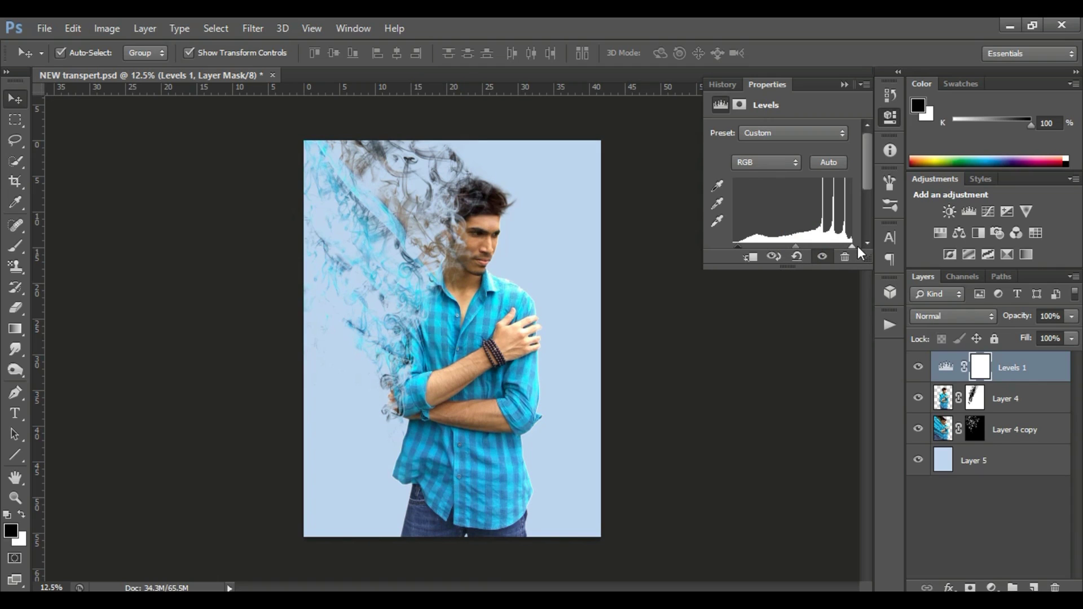
left_click_drag(852, 245, 844, 246)
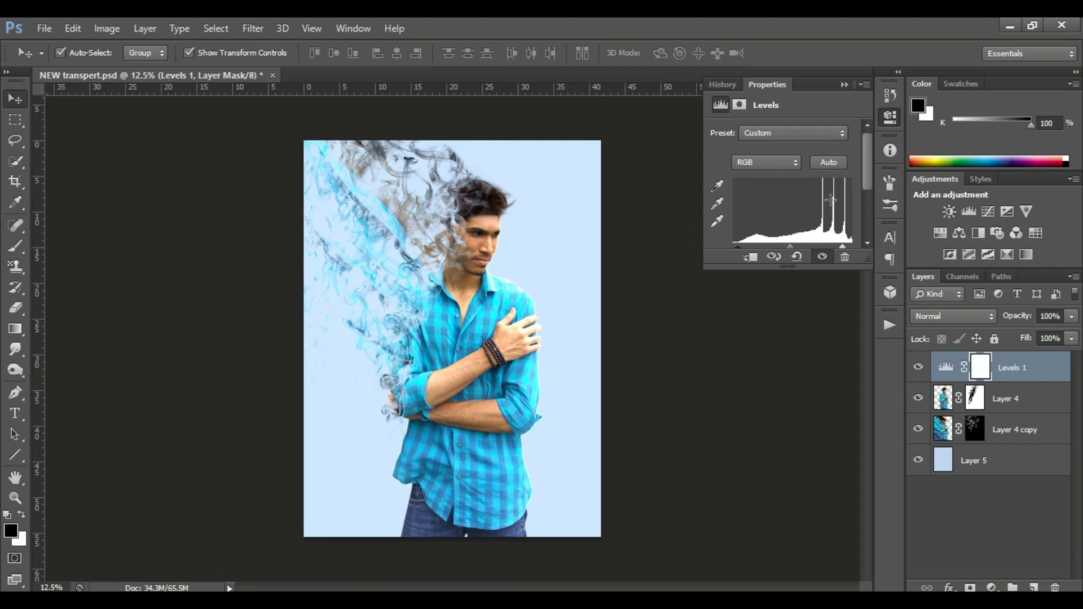
left_click(822, 257)
left_click(822, 257)
left_click(822, 257)
left_click(848, 84)
Merge visible layers, then paint black gradients from bottom-left, bottom-right and top-right corners on a new layer
key("ctrl+shift+e")
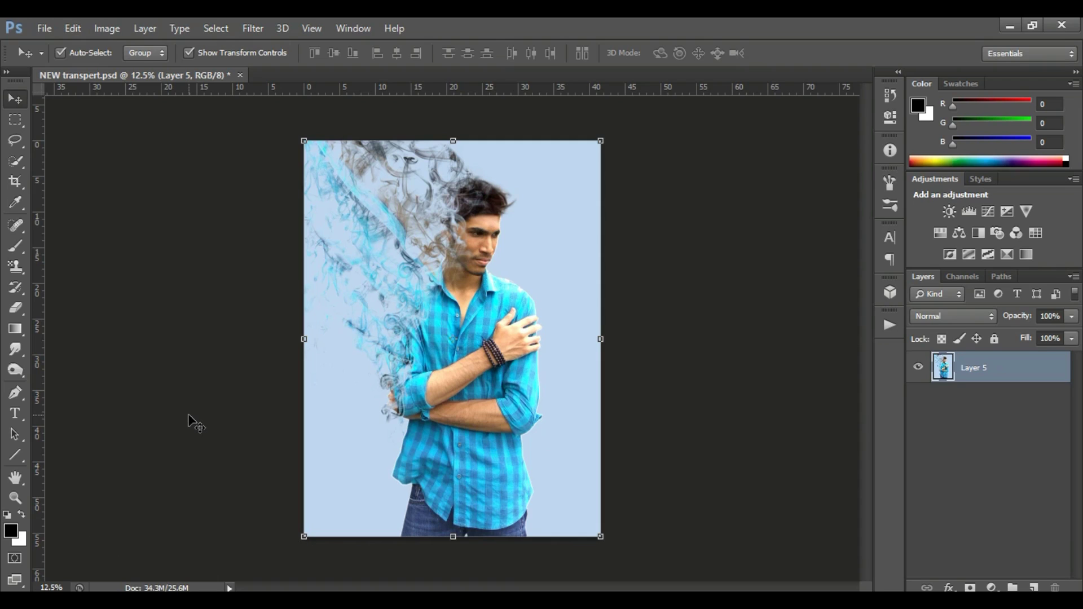
key("ctrl+shift+alt+n")
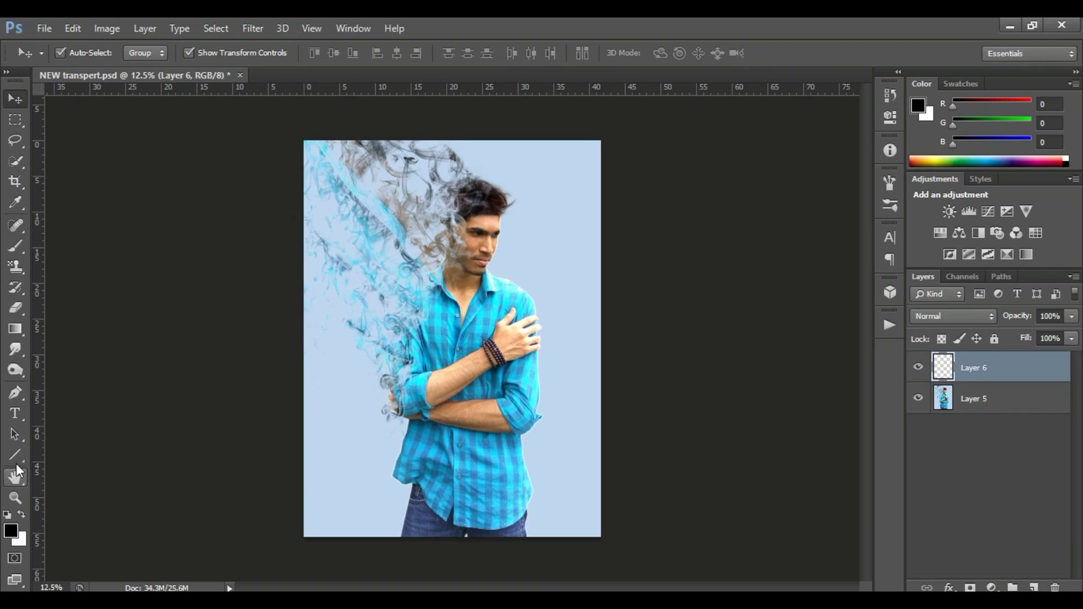
left_click(15, 331)
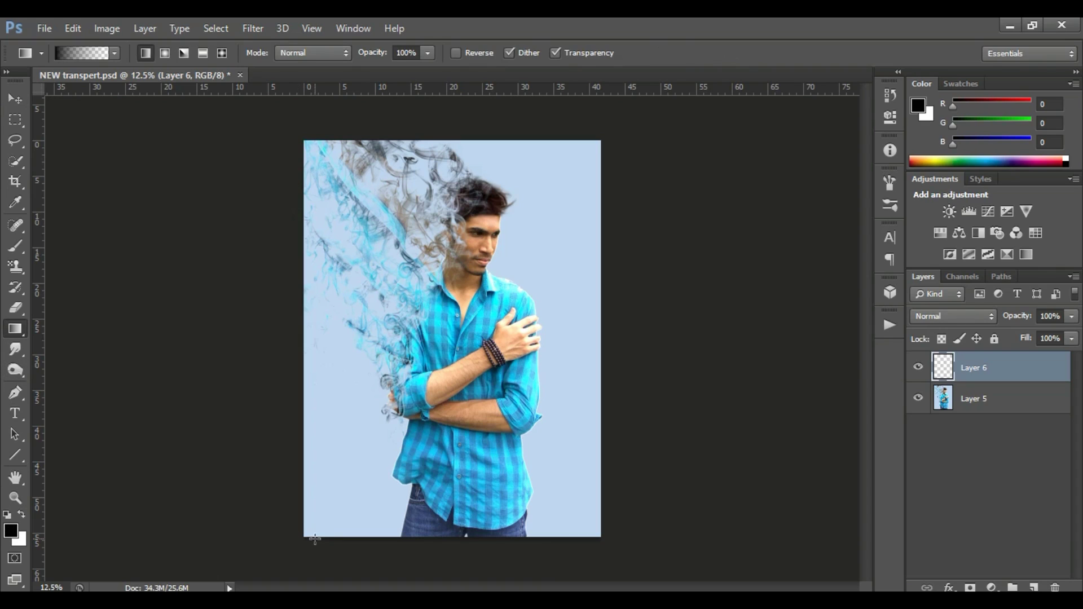
left_click_drag(300, 539, 447, 329)
left_click_drag(447, 326, 448, 328)
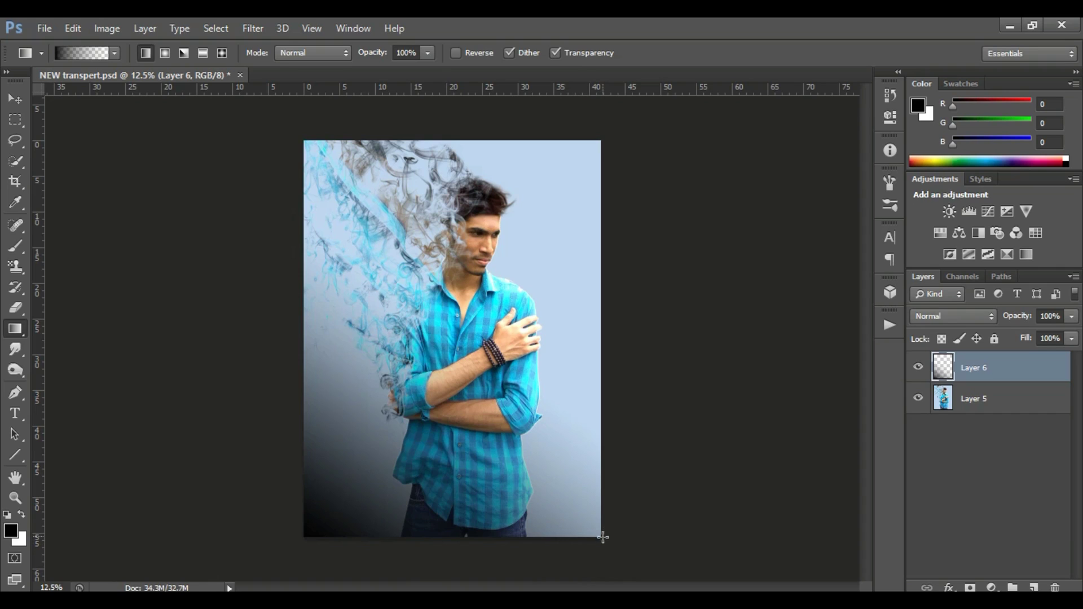
left_click_drag(603, 537, 463, 311)
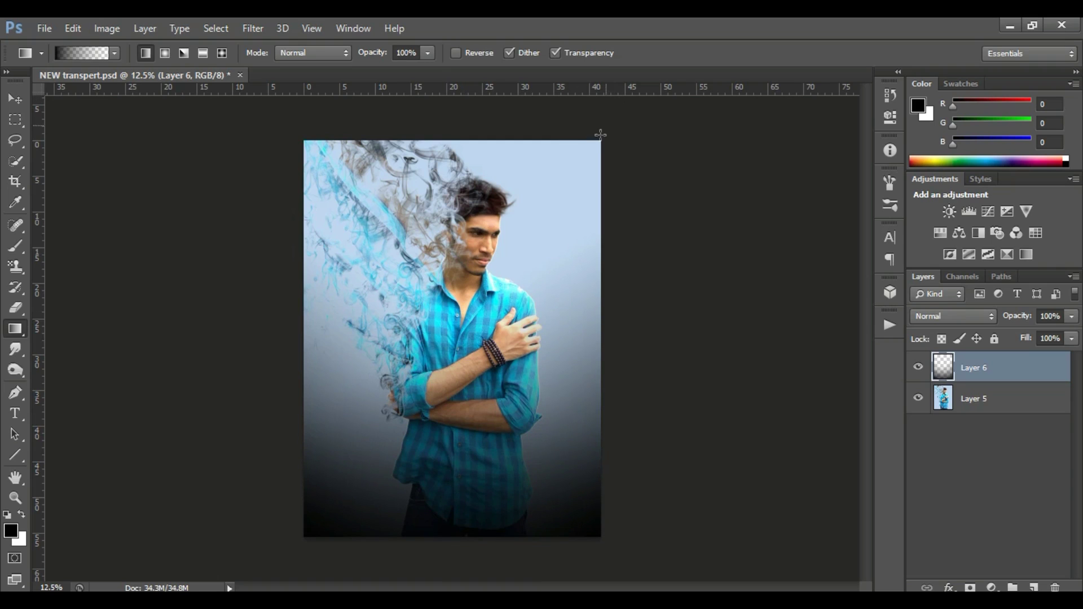
left_click_drag(602, 139, 502, 267)
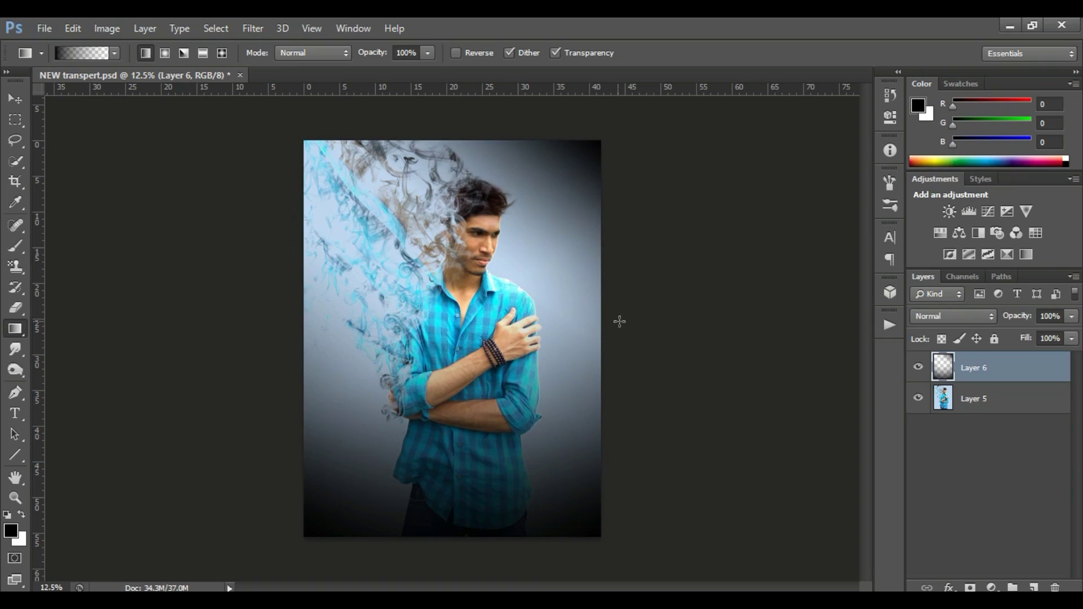
Blend the gradient layer in Overlay mode (after trying Soft Light) at 93% opacity
left_click(958, 370)
left_click(948, 315)
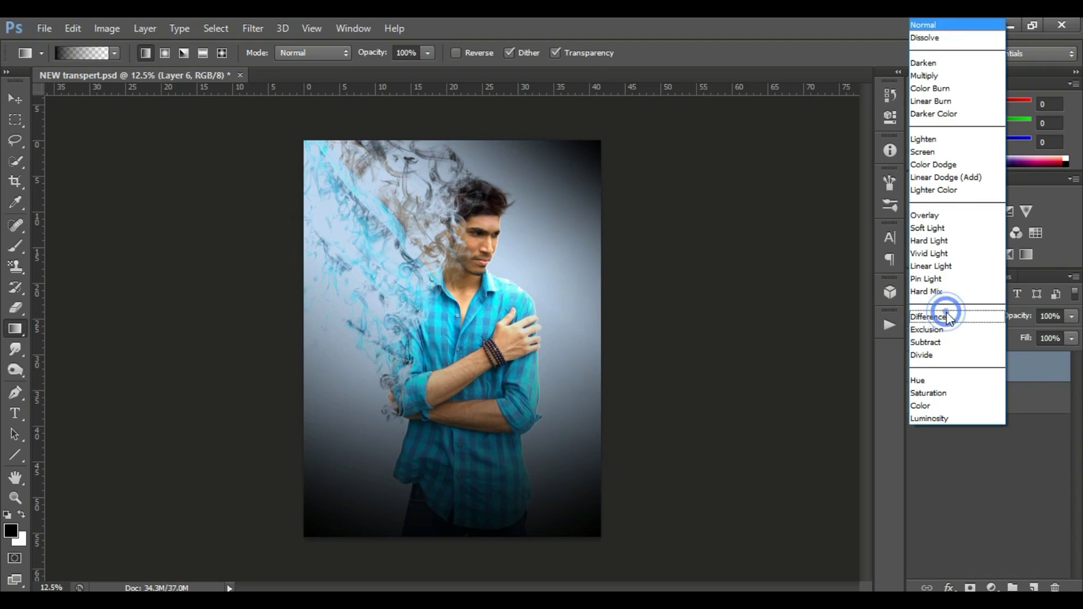
left_click(929, 227)
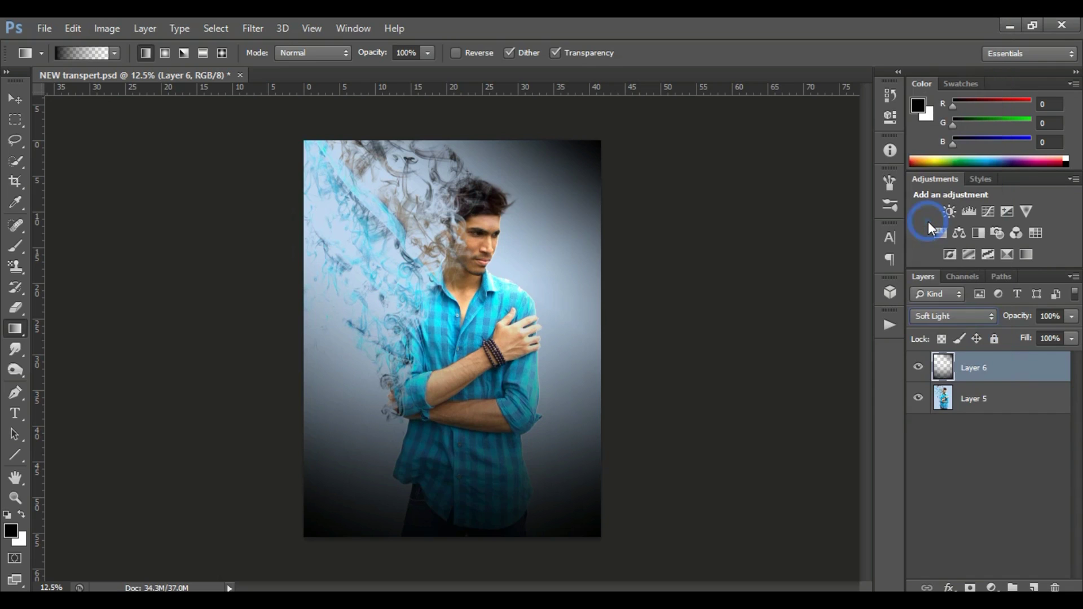
left_click(946, 314)
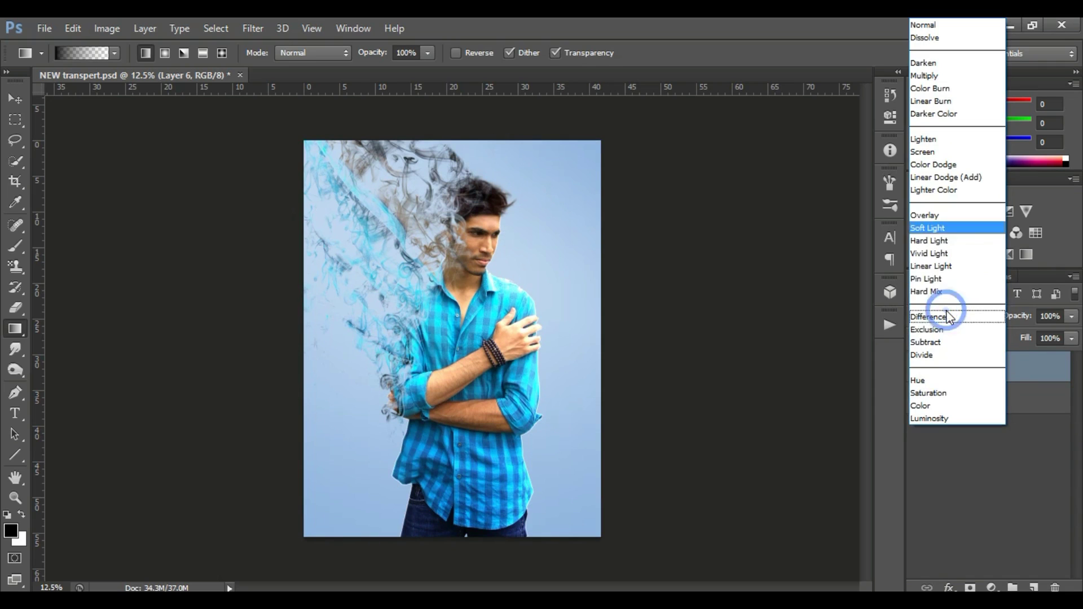
left_click(931, 217)
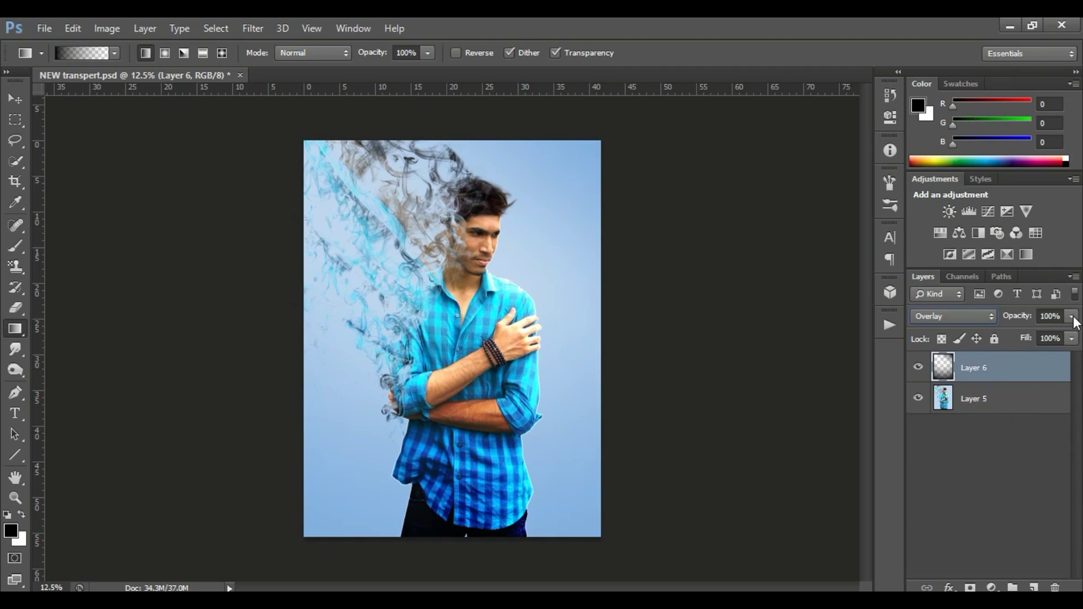
left_click_drag(1031, 316, 1009, 326)
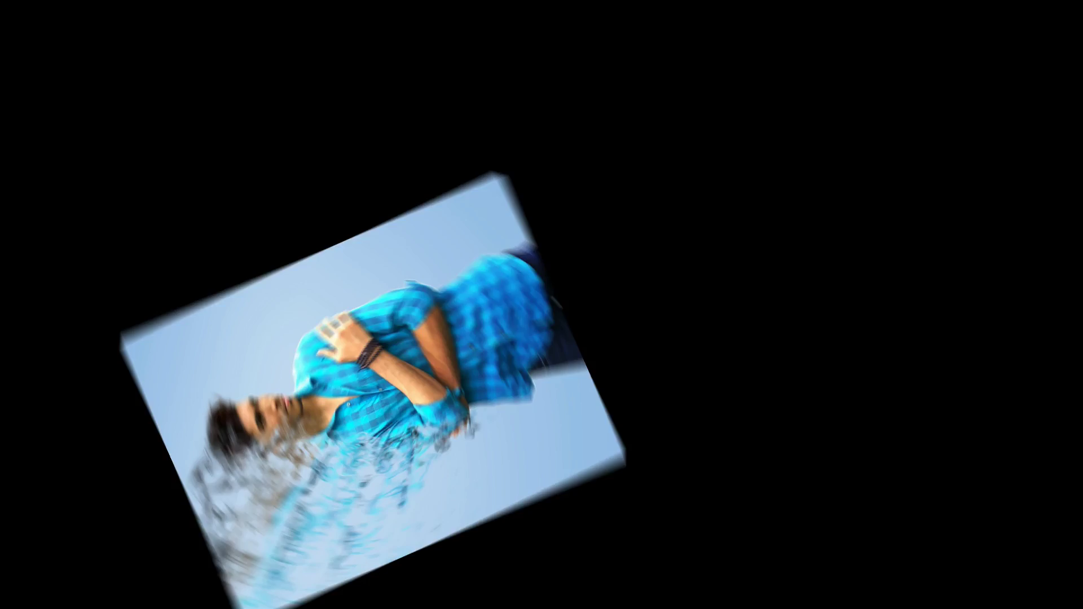